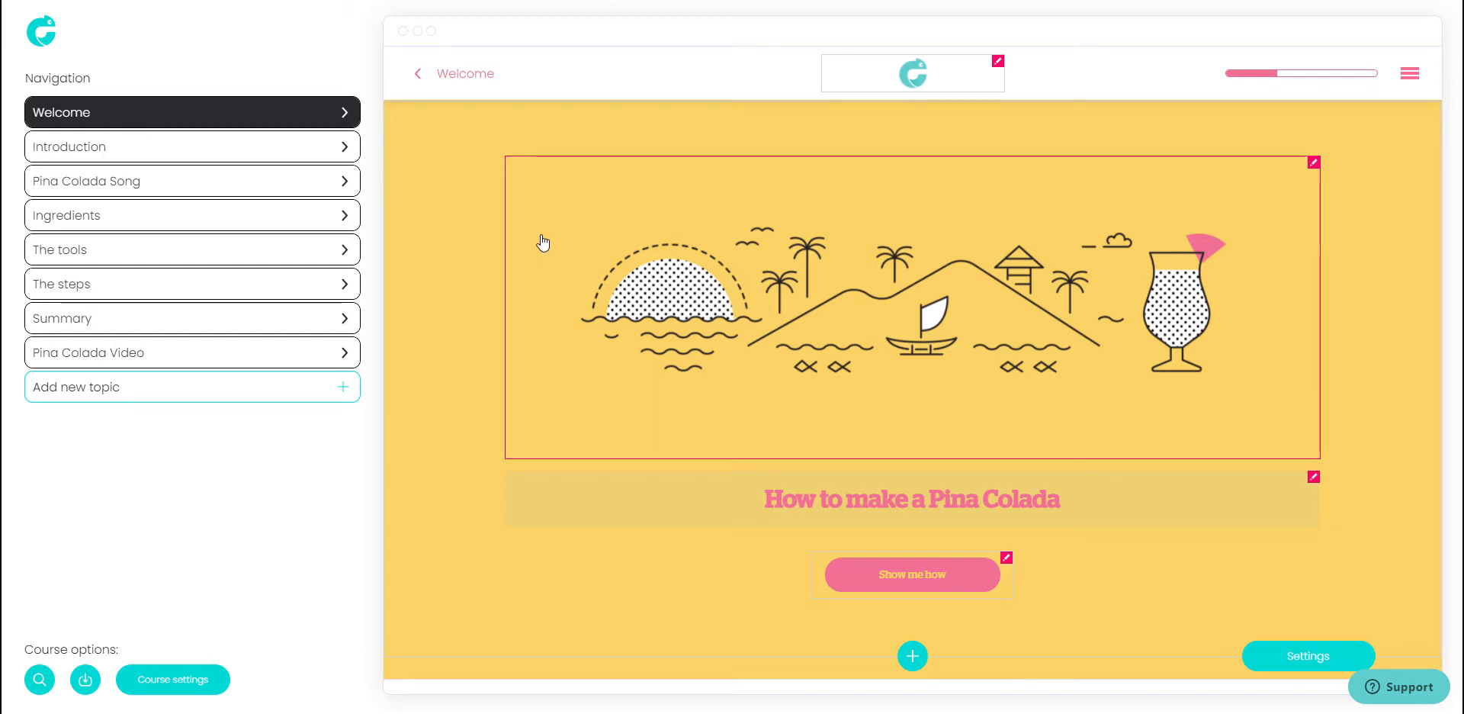
- Add a Sortation interaction from the quiz based interactions to the Pina Colada Song topic
click(344, 148)
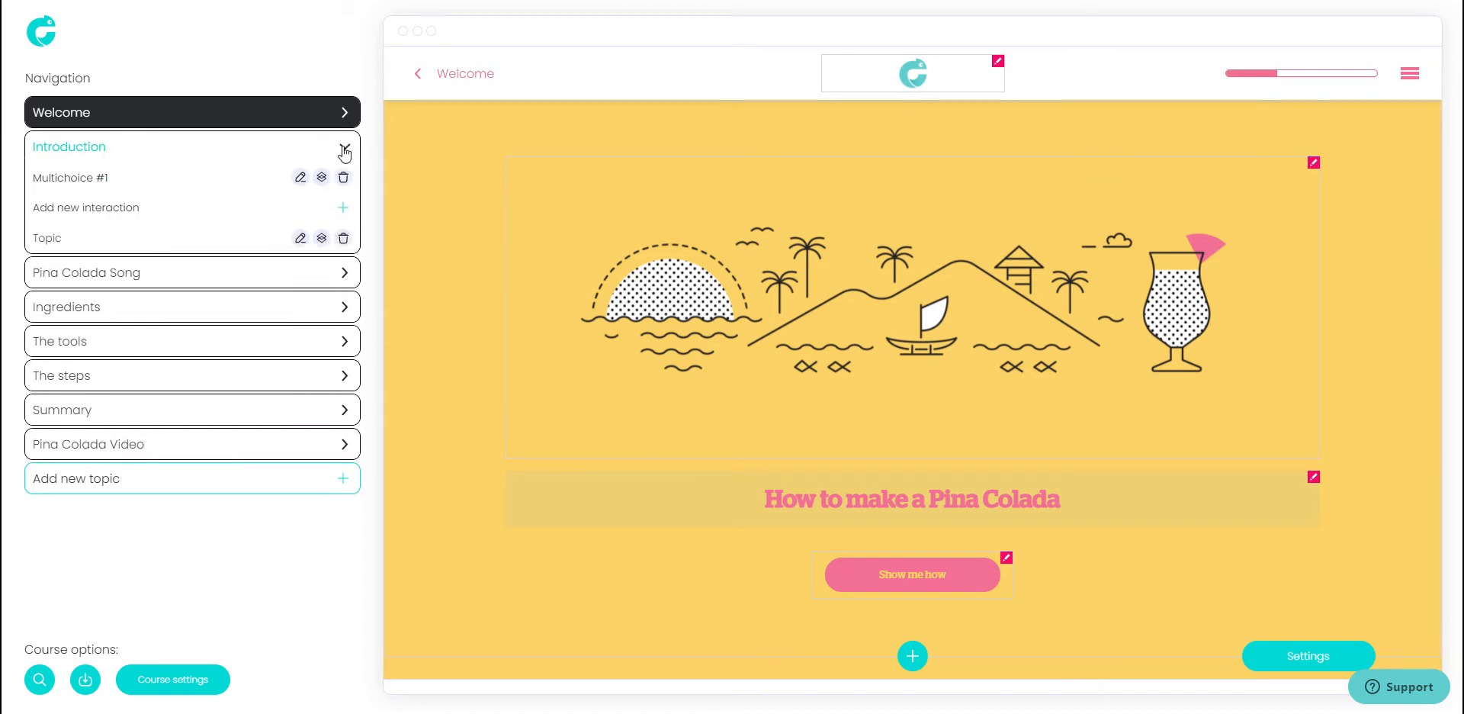
click(344, 149)
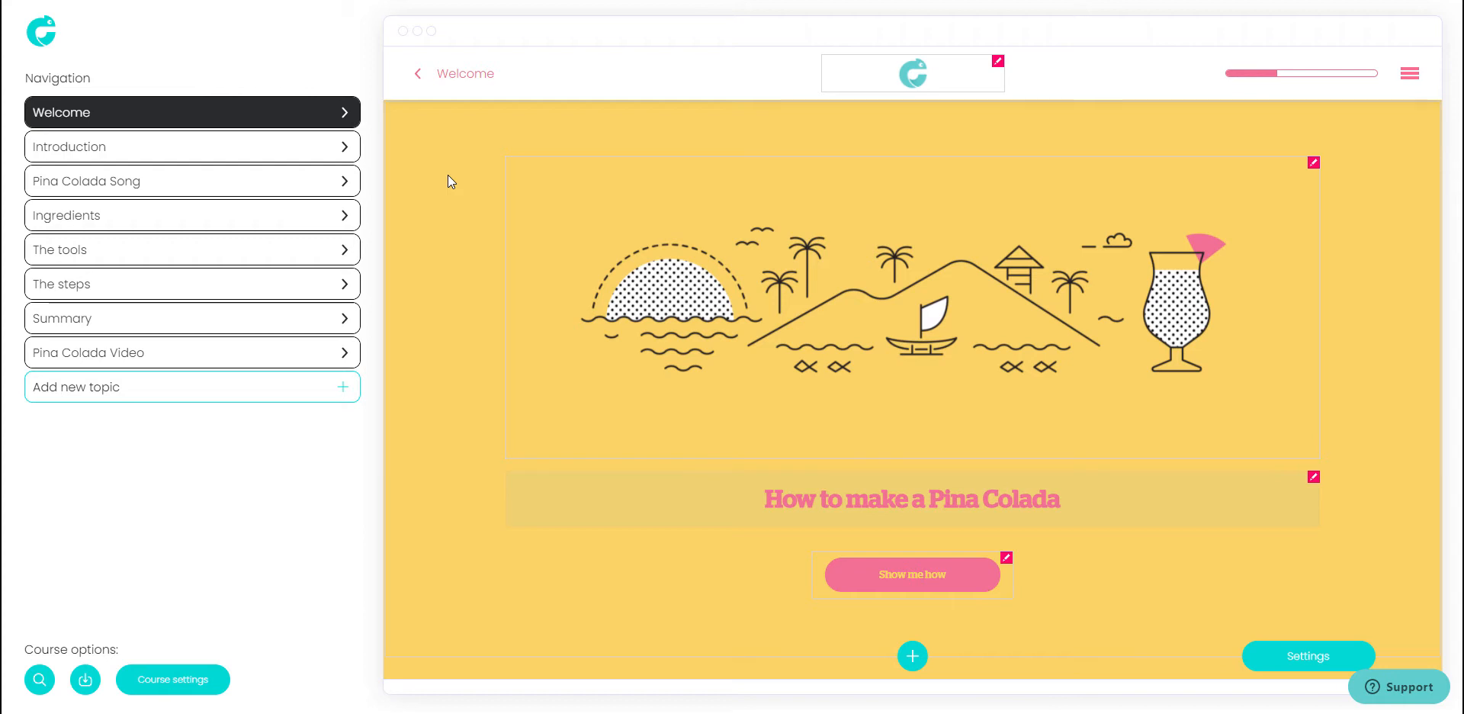
click(347, 184)
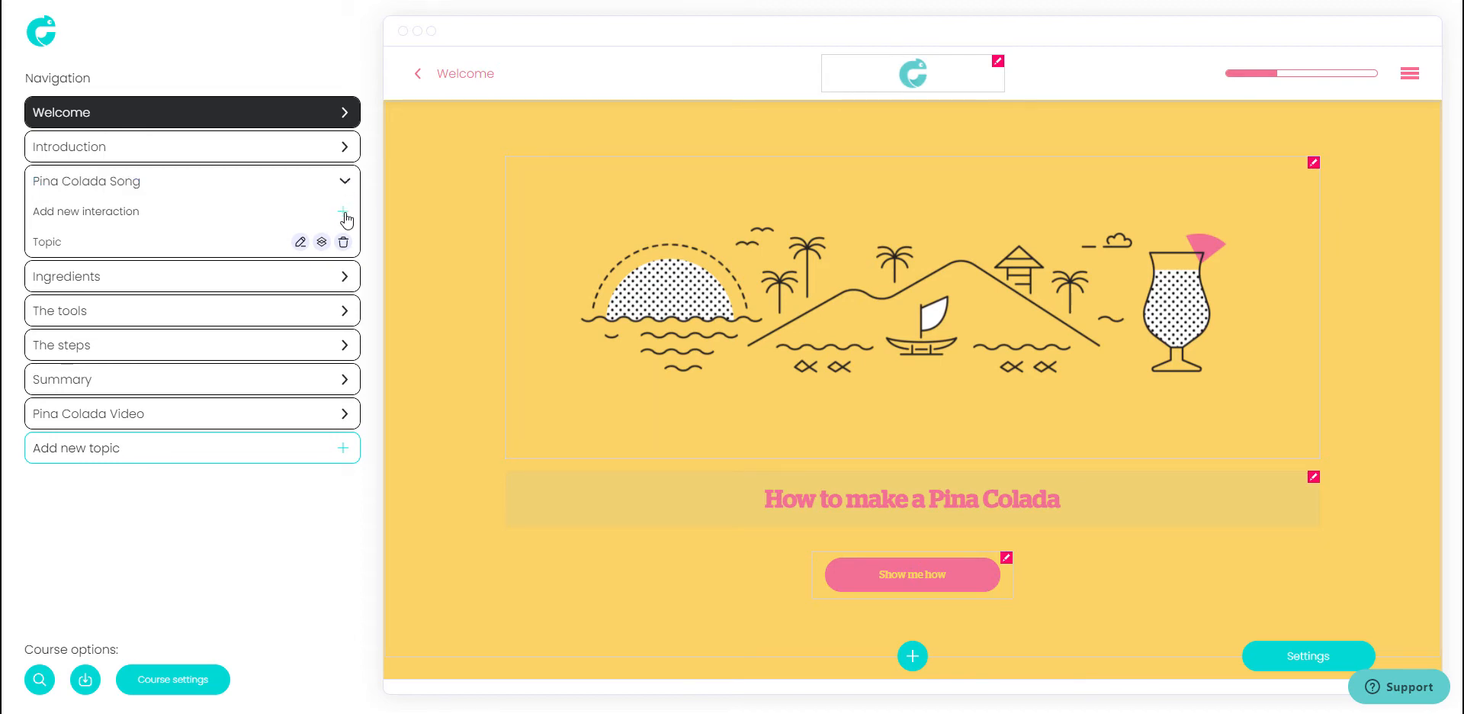
click(343, 216)
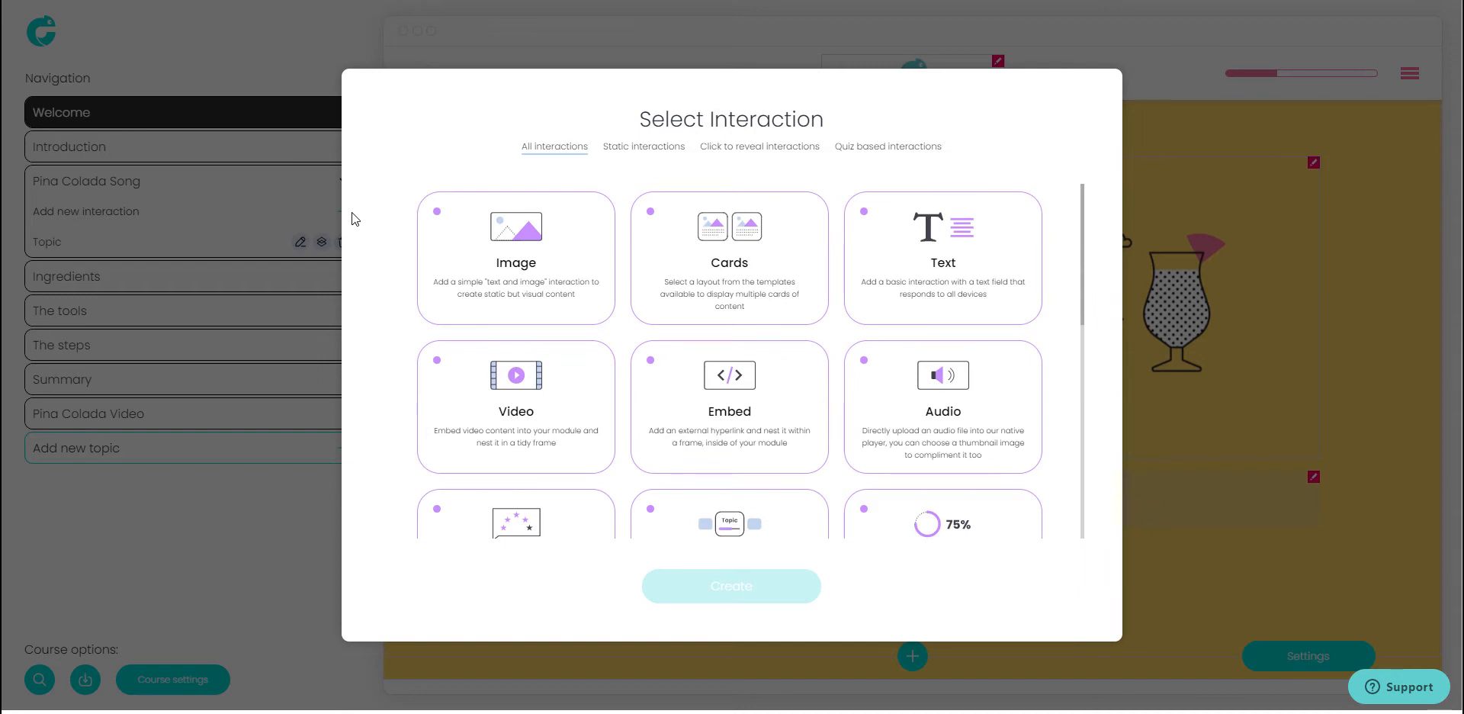
click(631, 150)
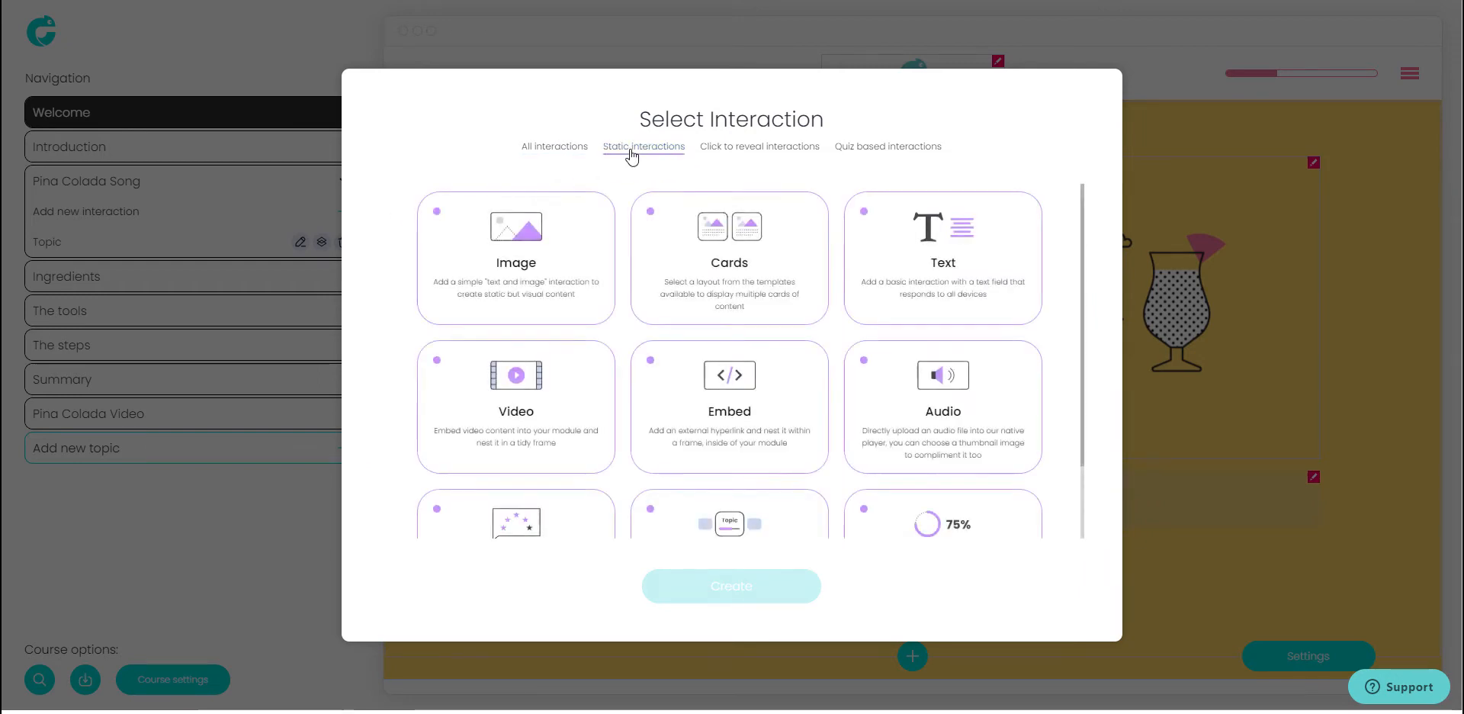
click(744, 150)
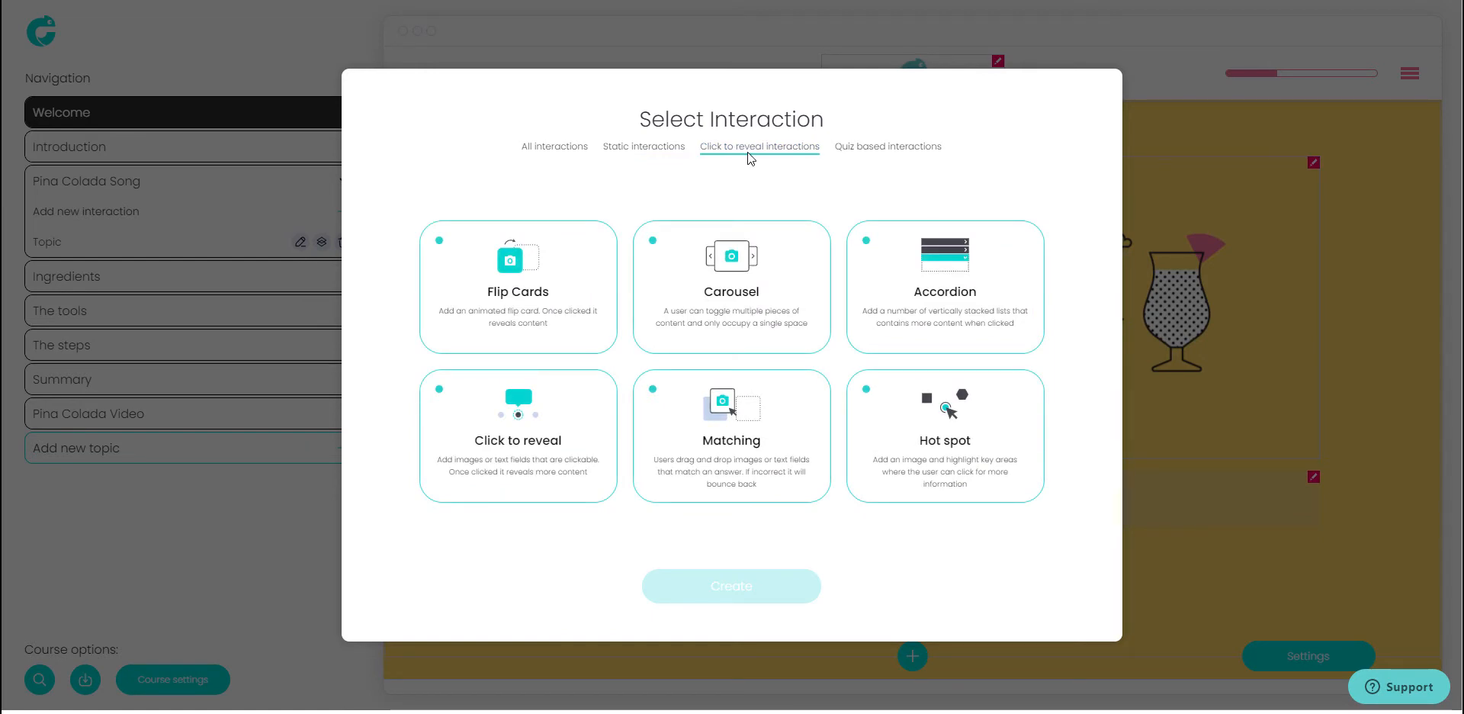
click(868, 148)
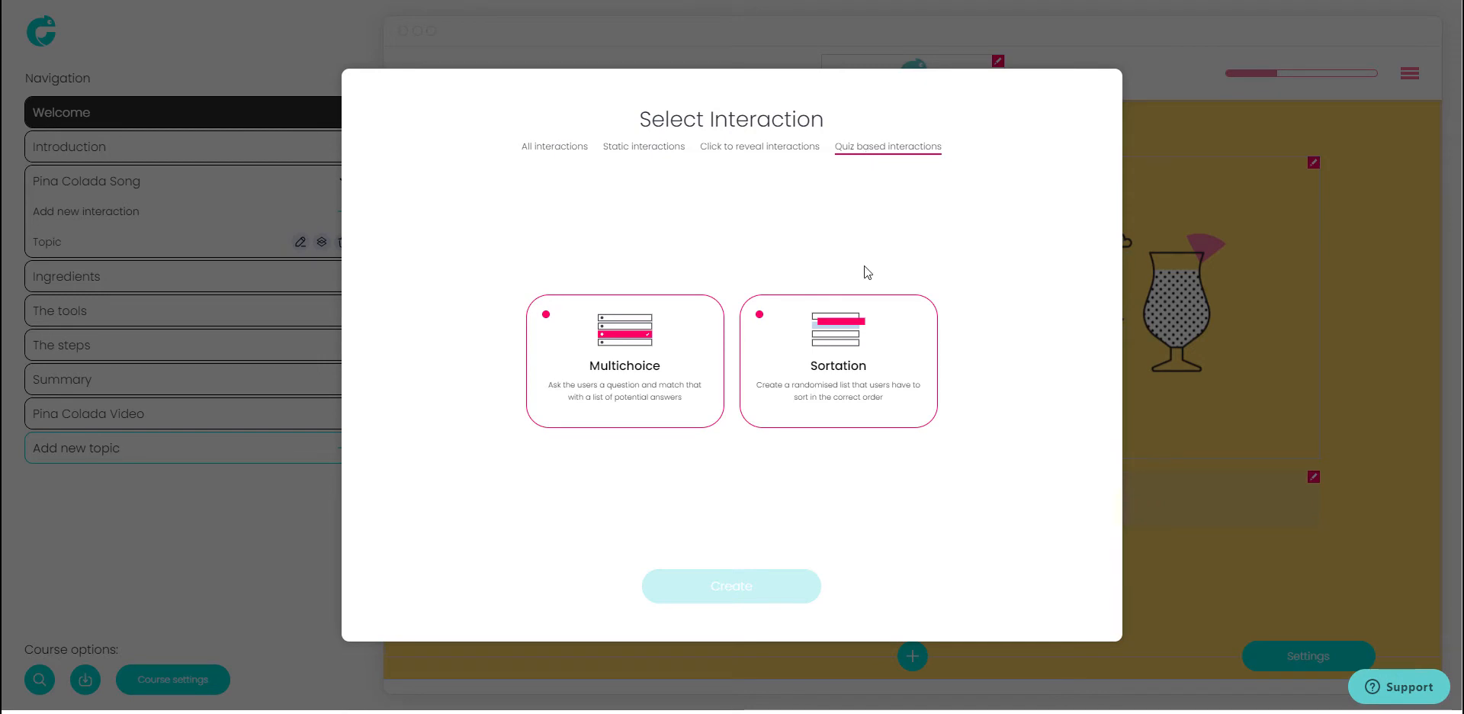
click(847, 347)
click(765, 586)
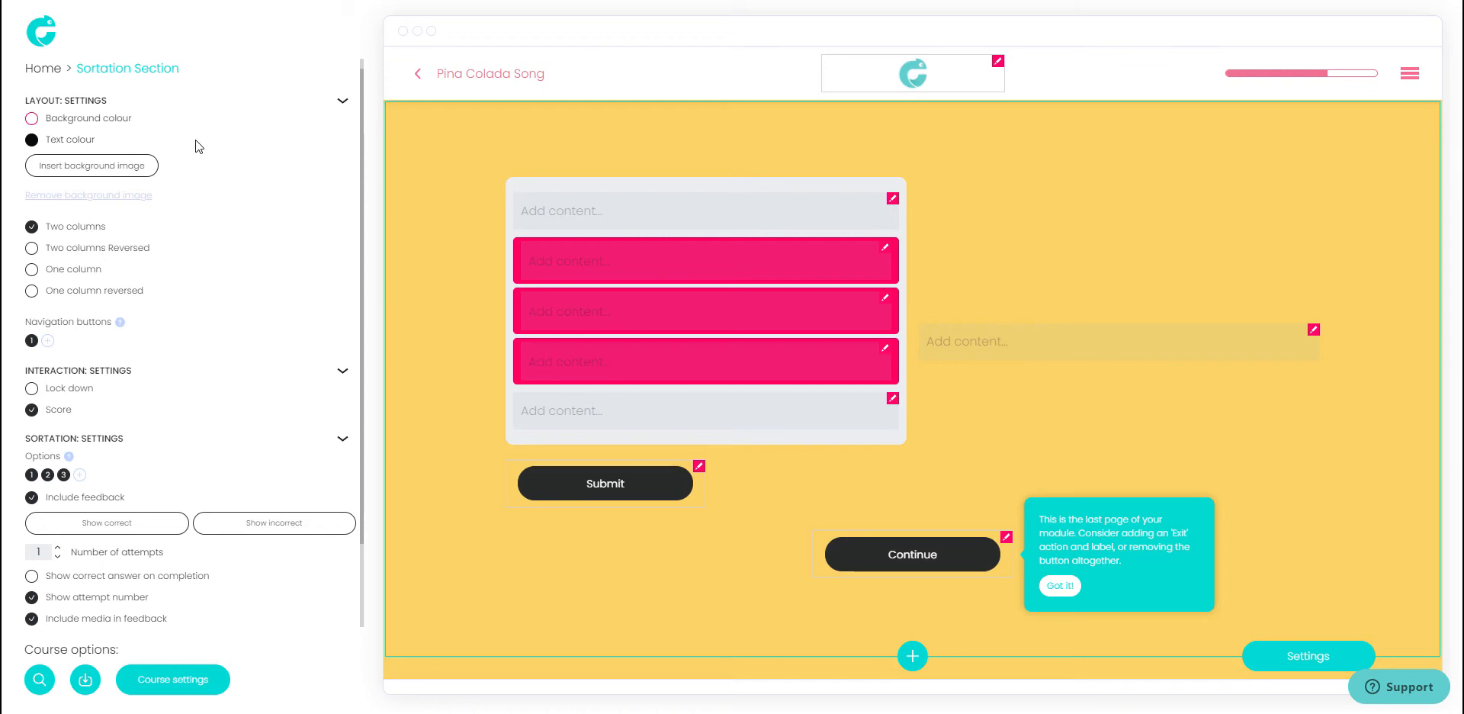
- Try the sortation section's reversed and one-column layouts, settling on Two columns Reversed
click(32, 248)
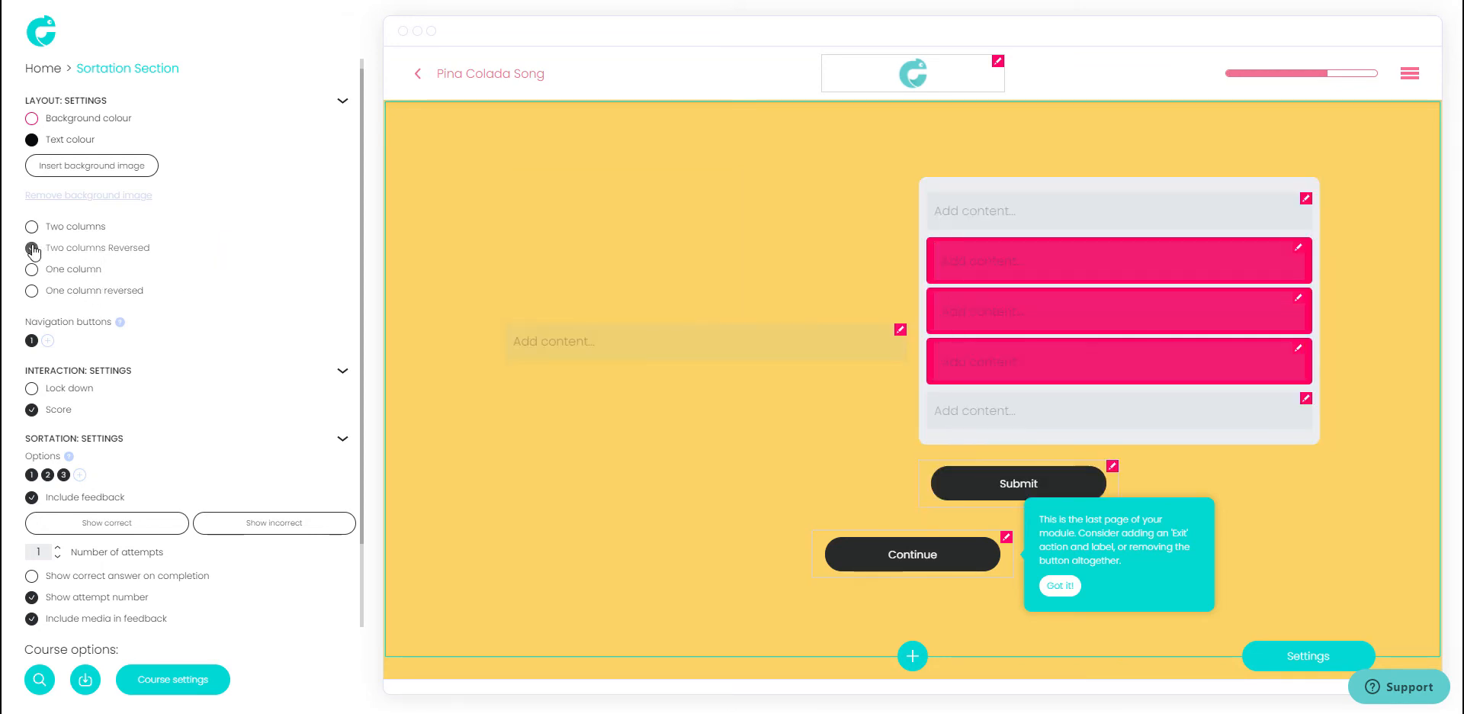
click(32, 269)
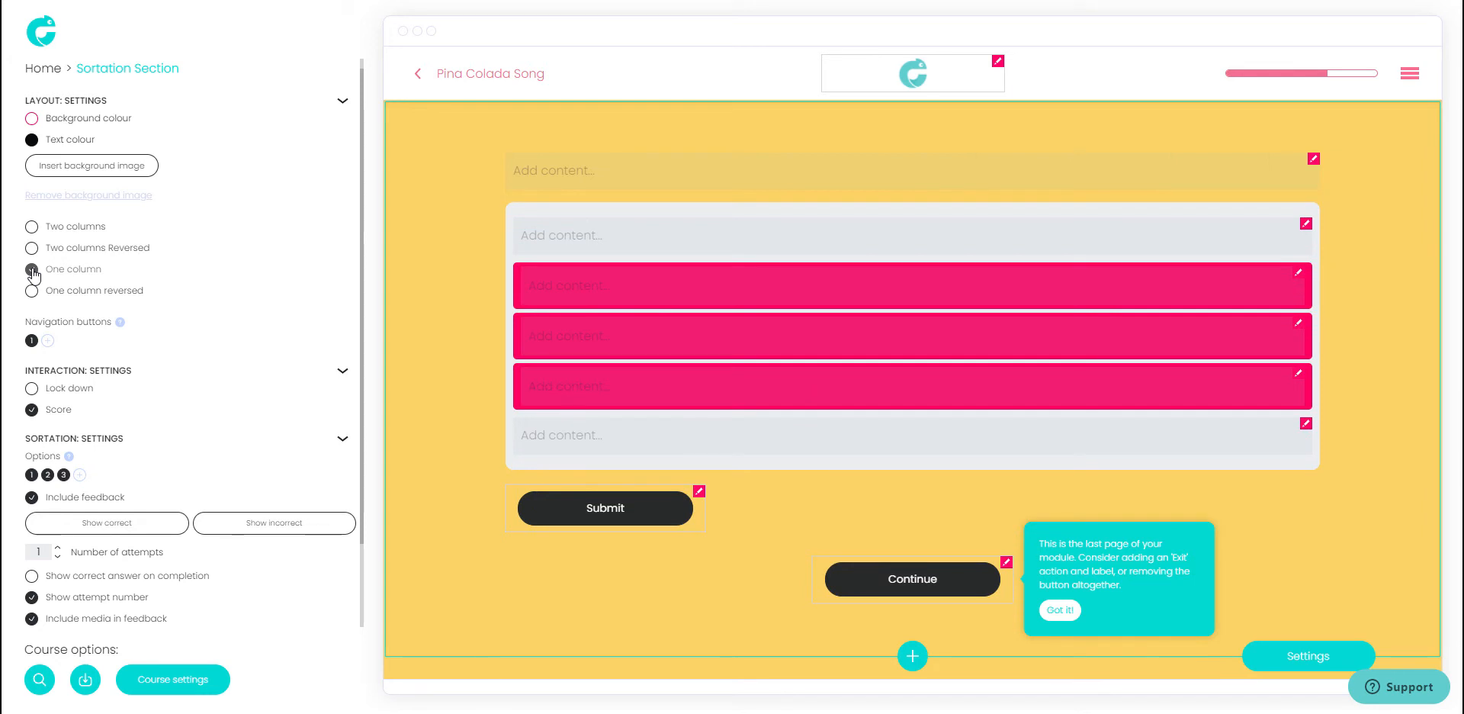
click(32, 291)
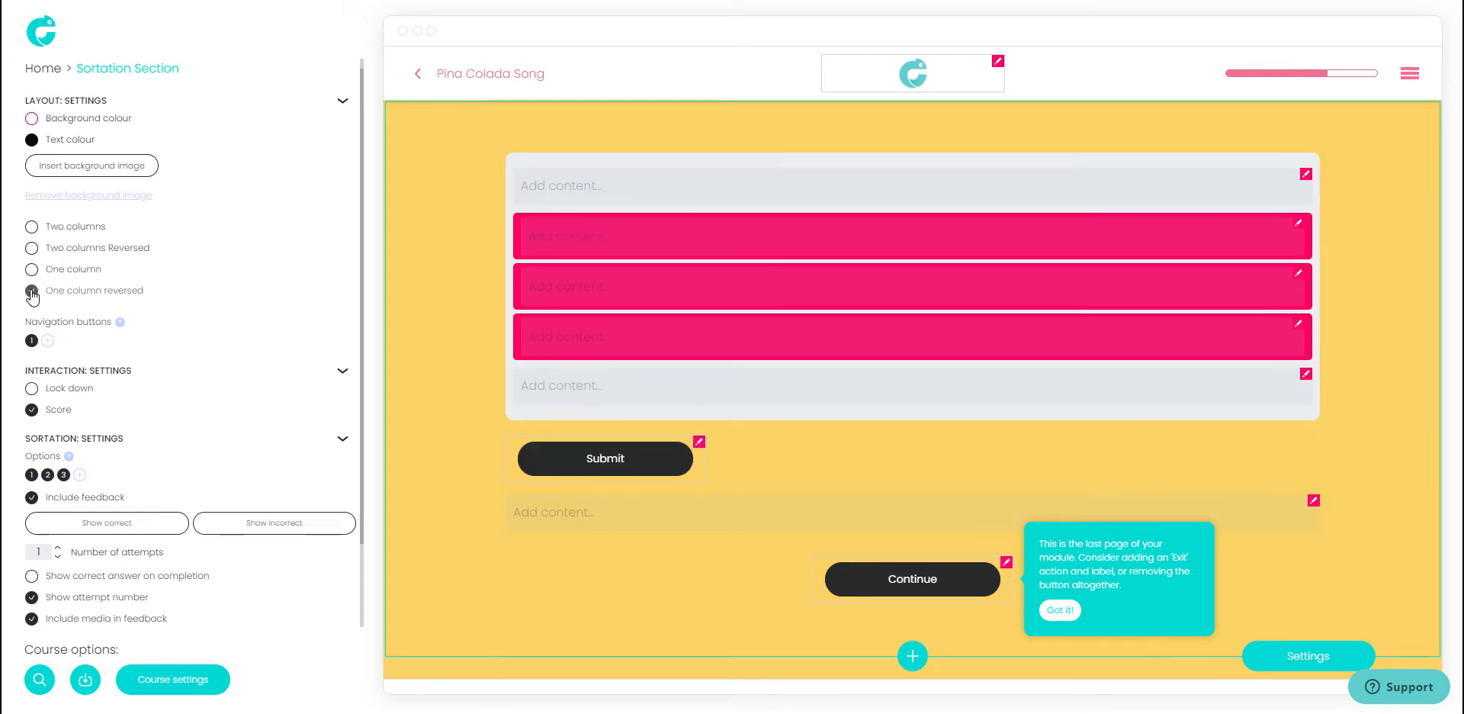
click(32, 250)
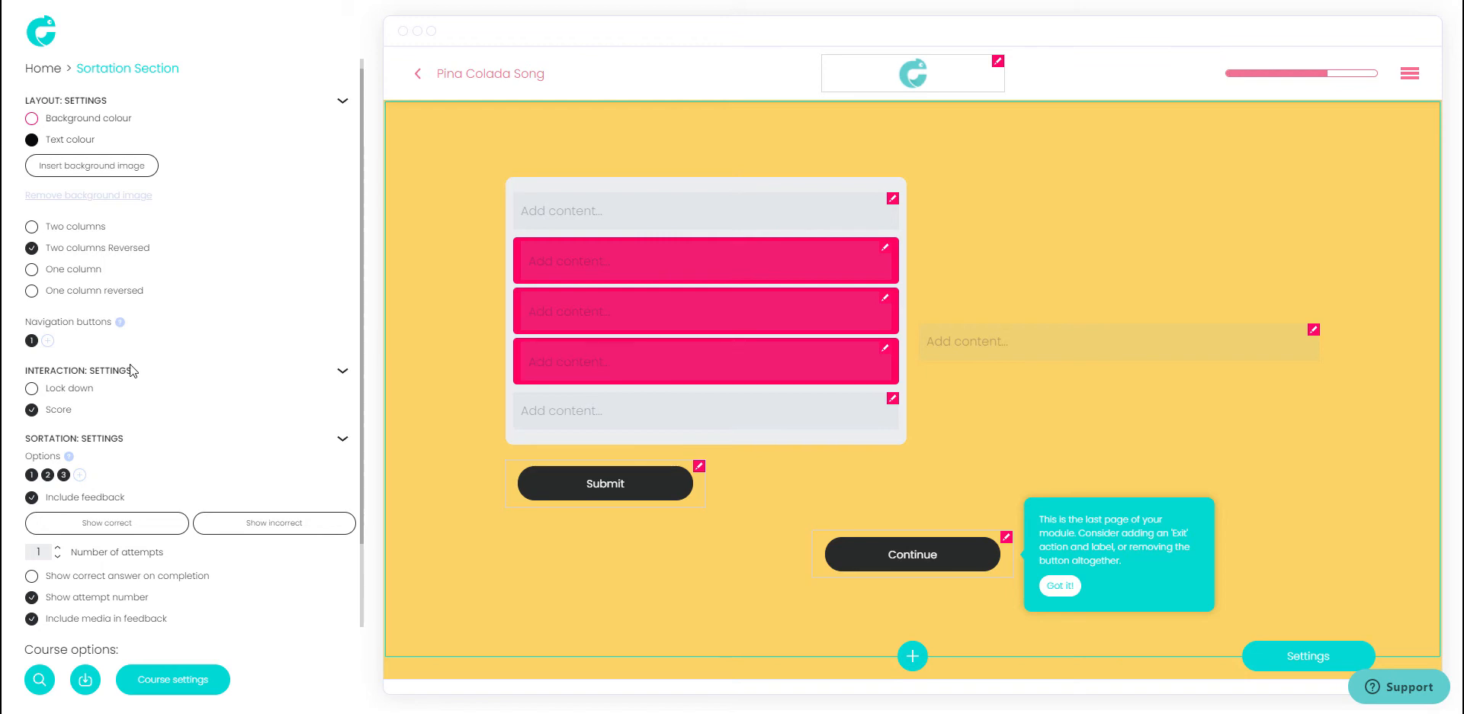
- Enable Lock down and turn off Score for the sortation interaction
click(32, 390)
click(31, 412)
click(31, 412)
- Add a fourth sortation option and set the number of attempts to 2
click(80, 475)
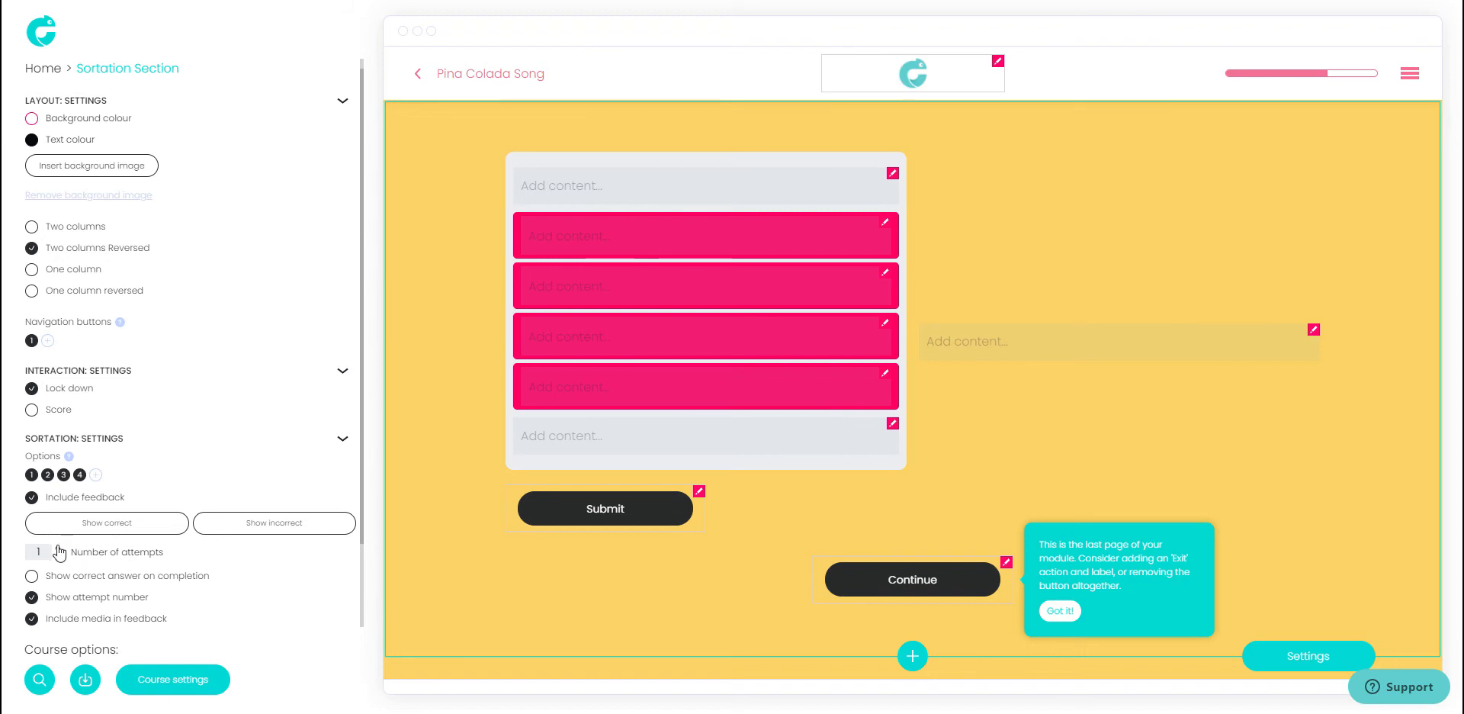
click(59, 548)
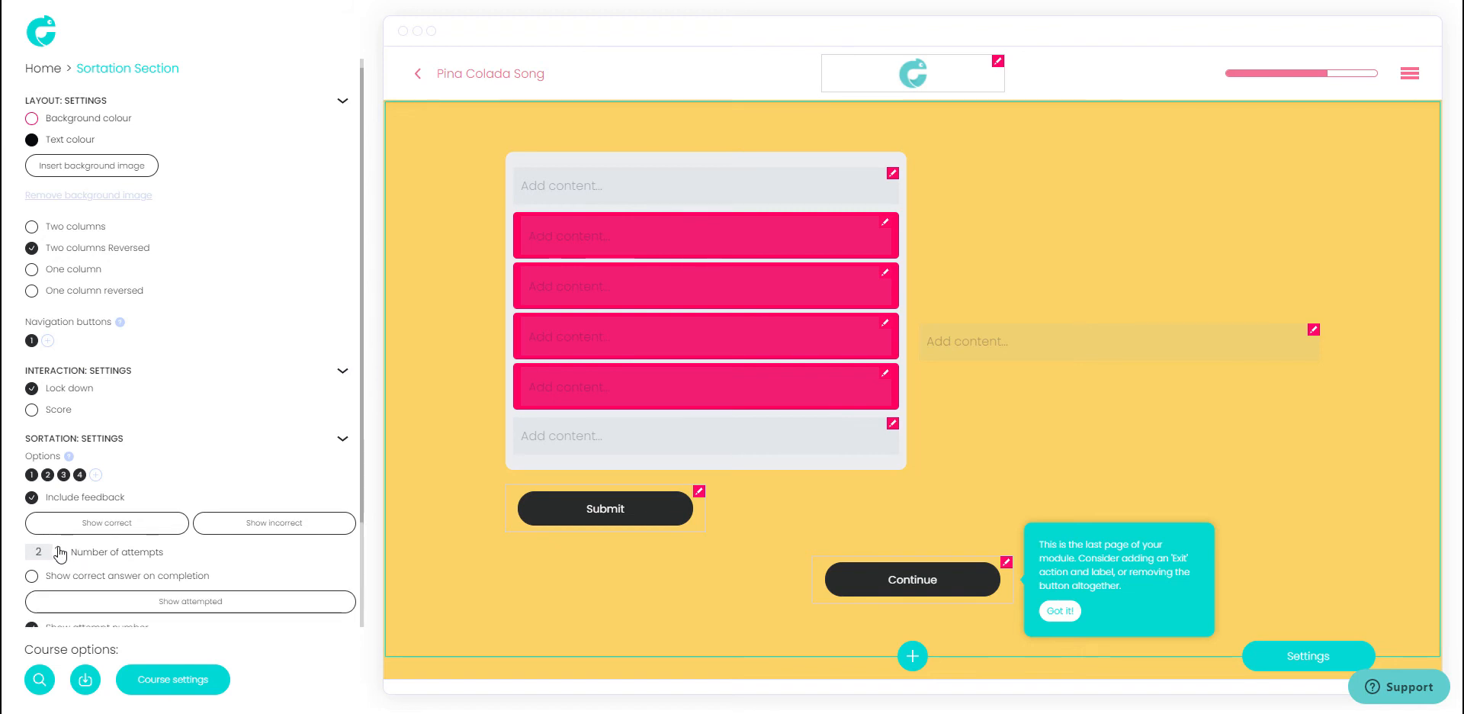
- Display the attempted feedback popup and switch its attempt number off and back on
click(222, 606)
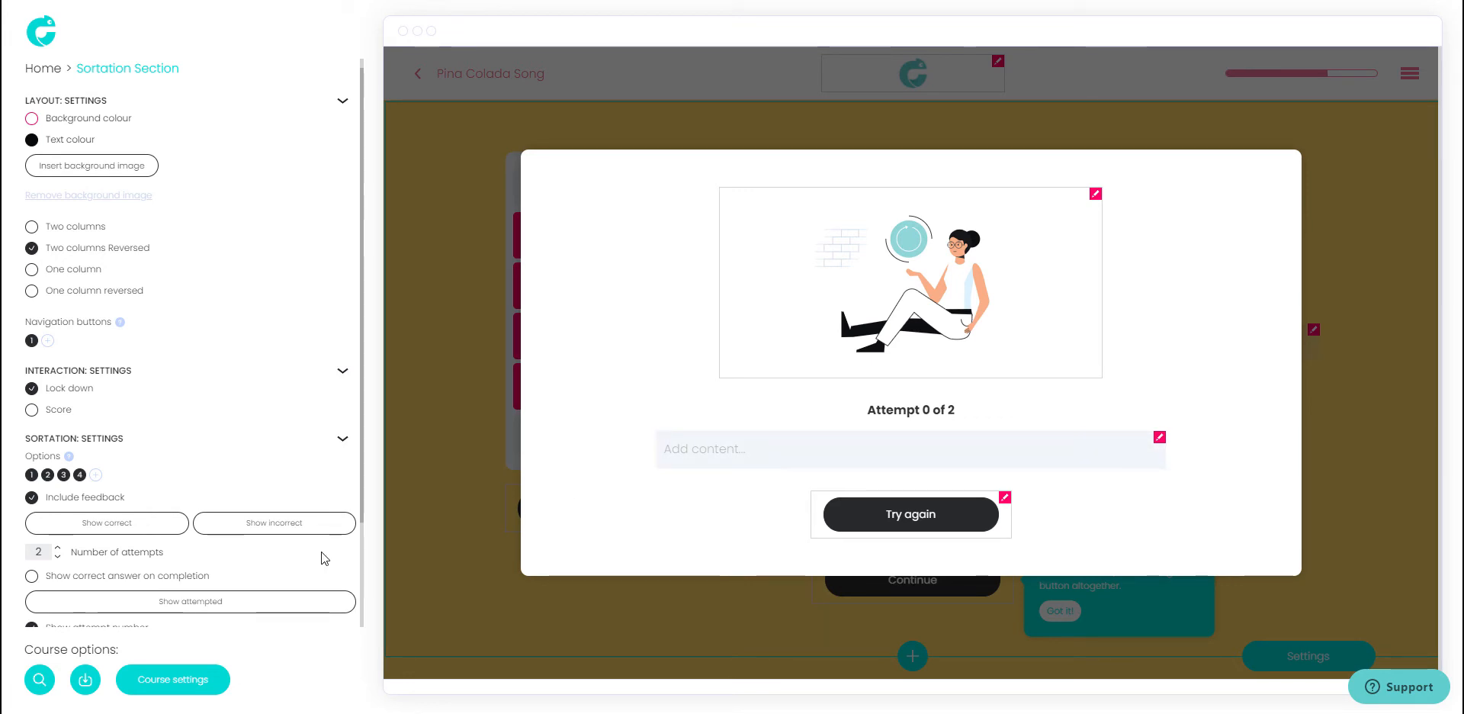
scroll(316, 558, down, 2)
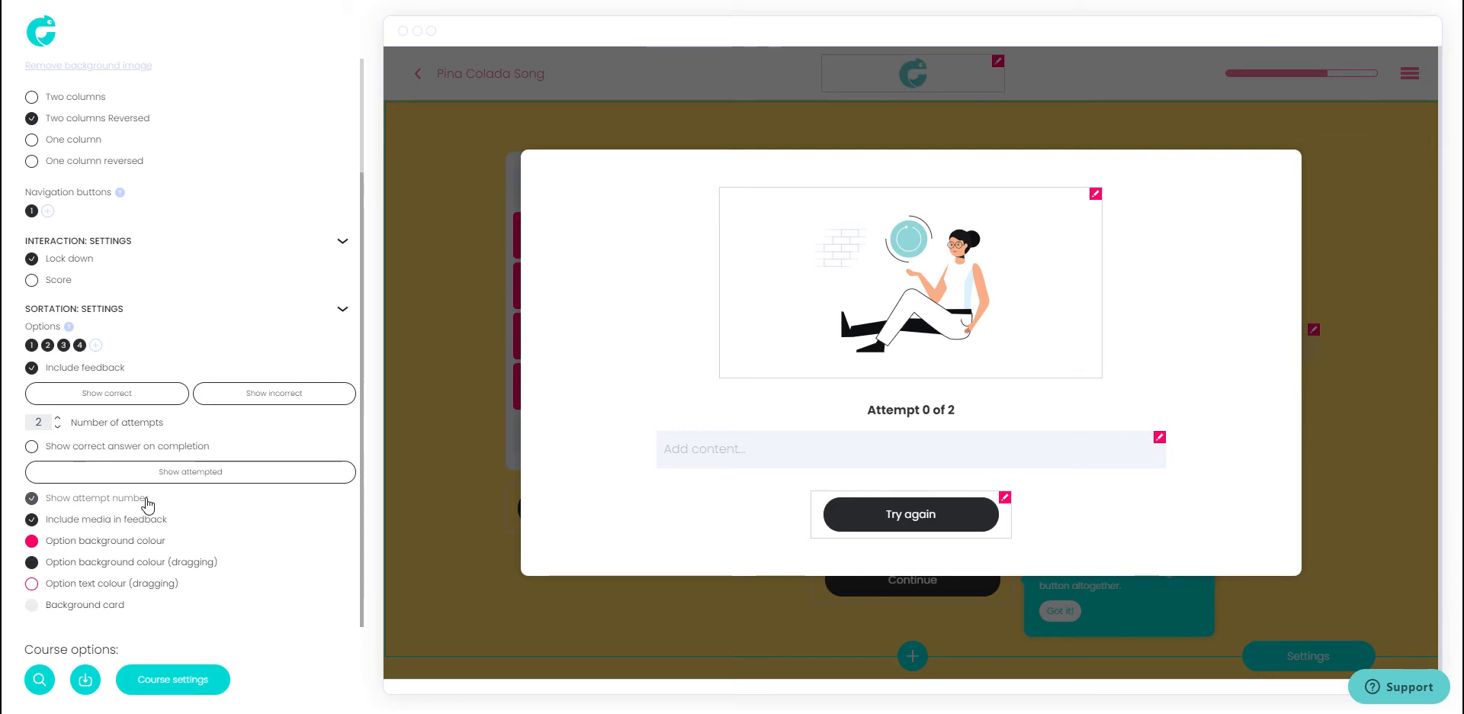
click(32, 499)
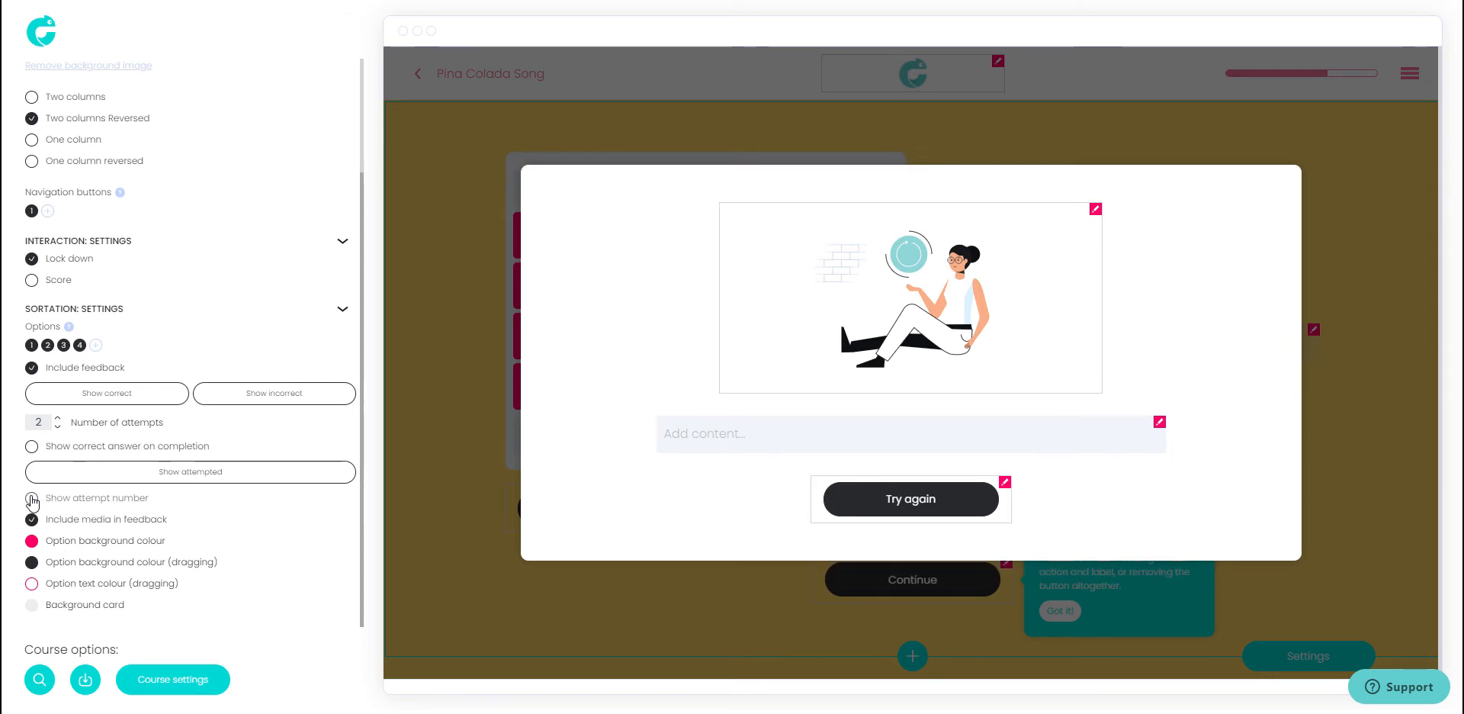
click(32, 499)
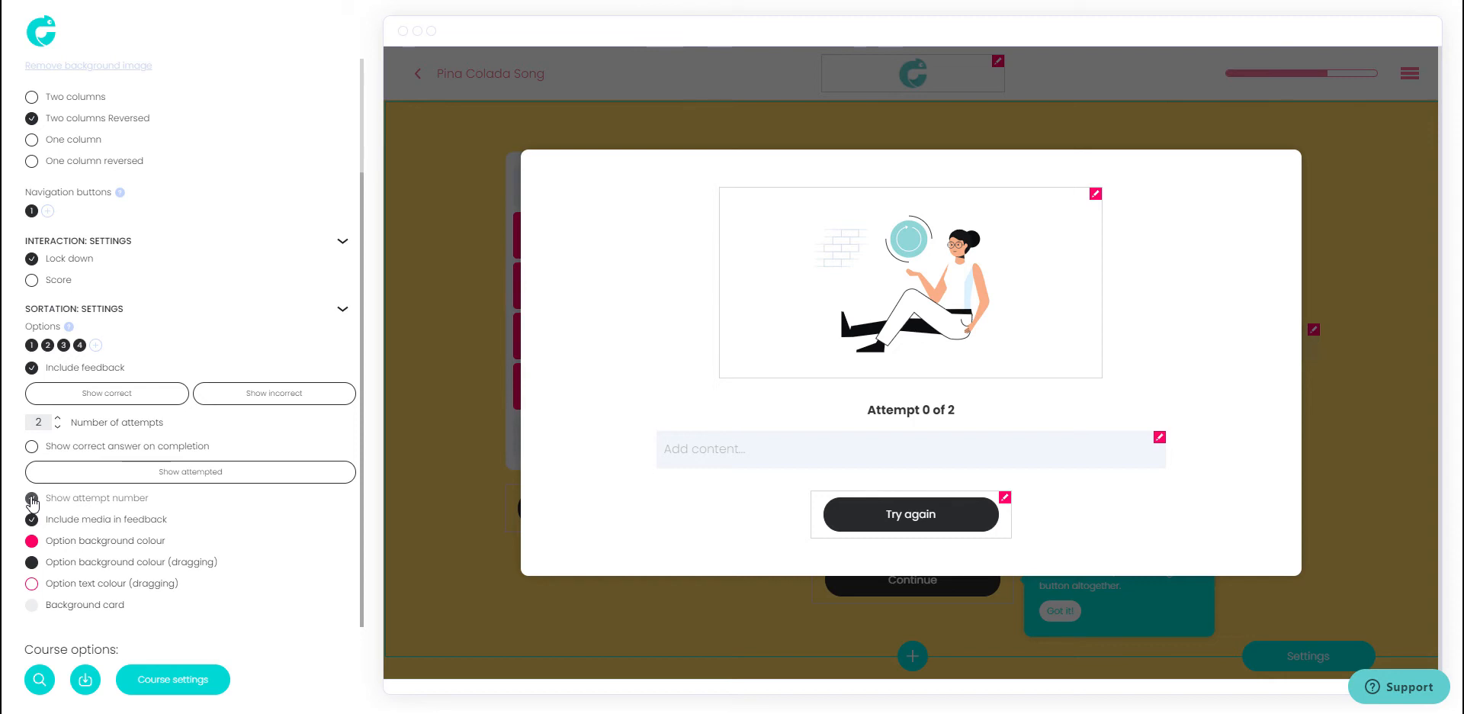
- Enter "Not quite. Have another go" as the text of the attempted feedback popup
click(671, 448)
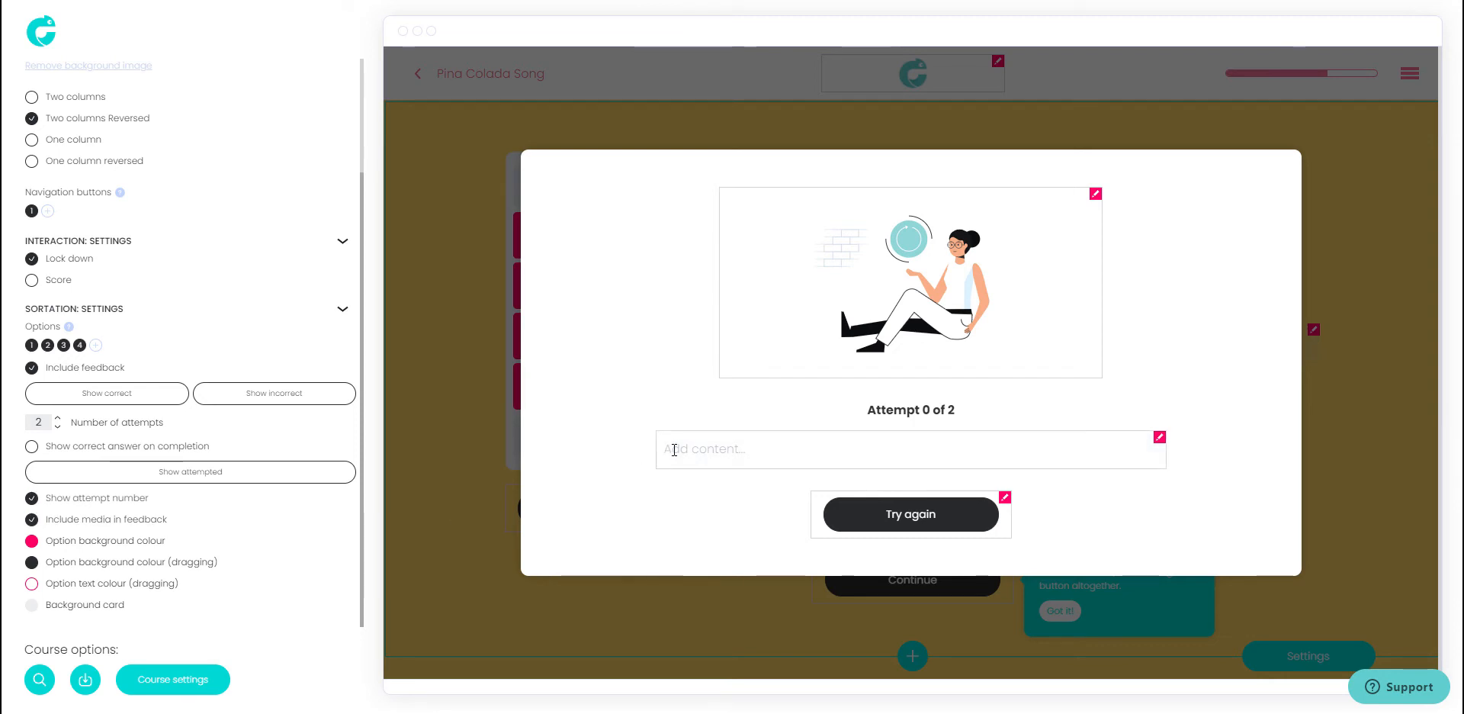
text(Not quit)
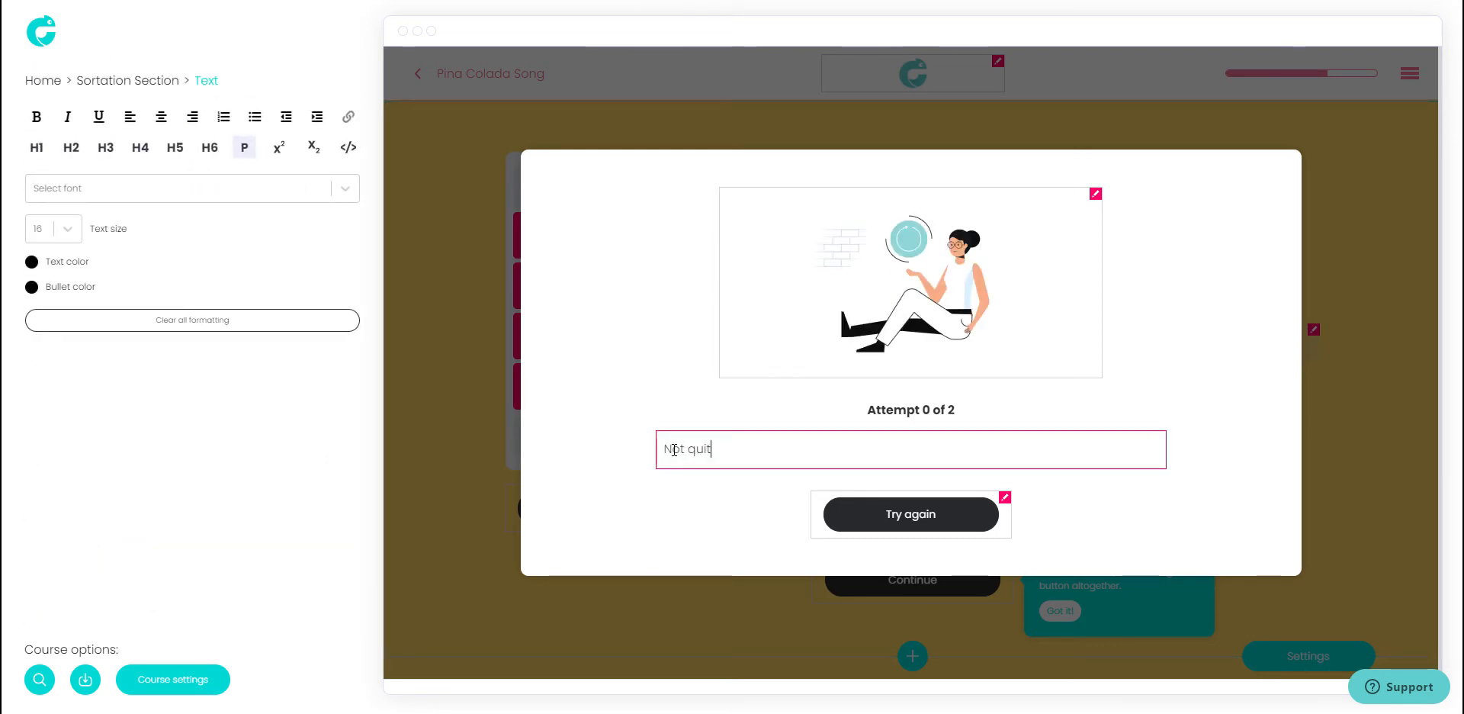
text(e. Have another go)
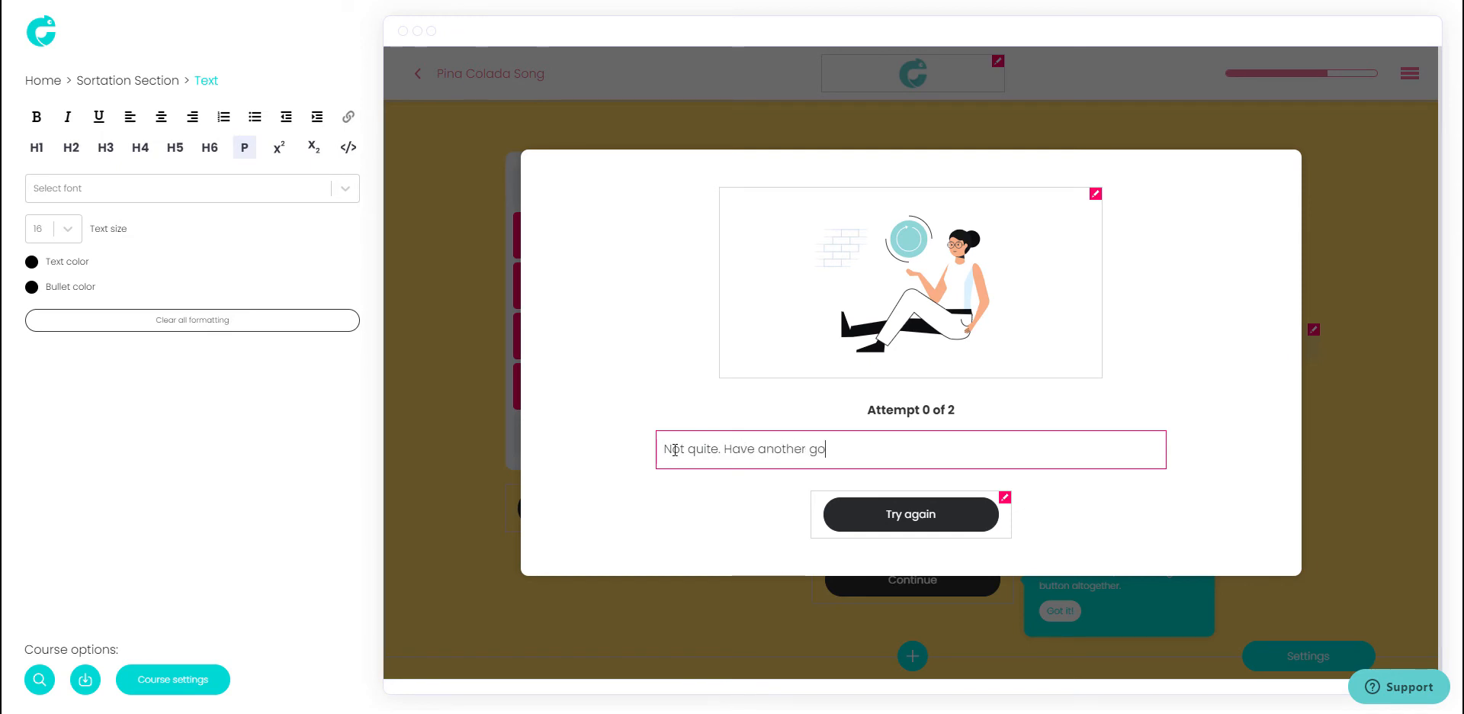
click(904, 298)
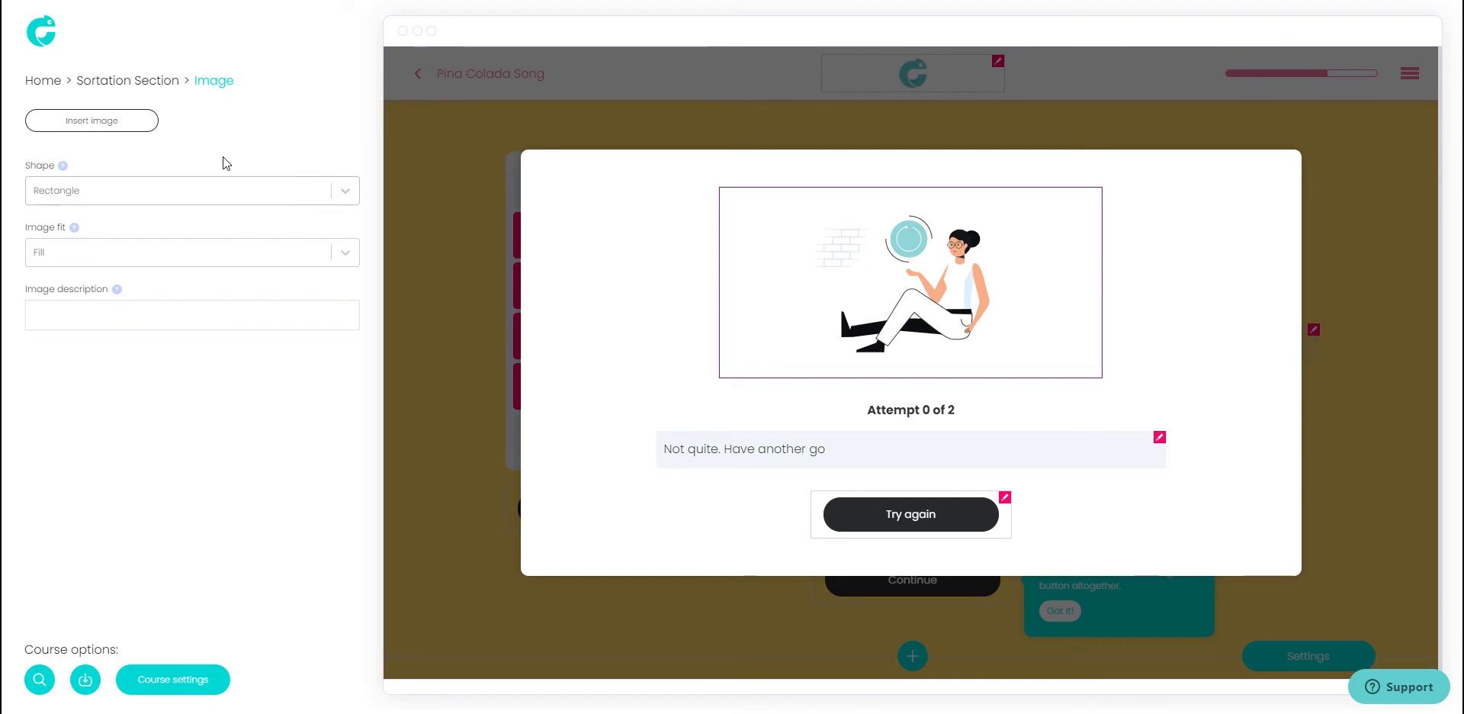
click(122, 127)
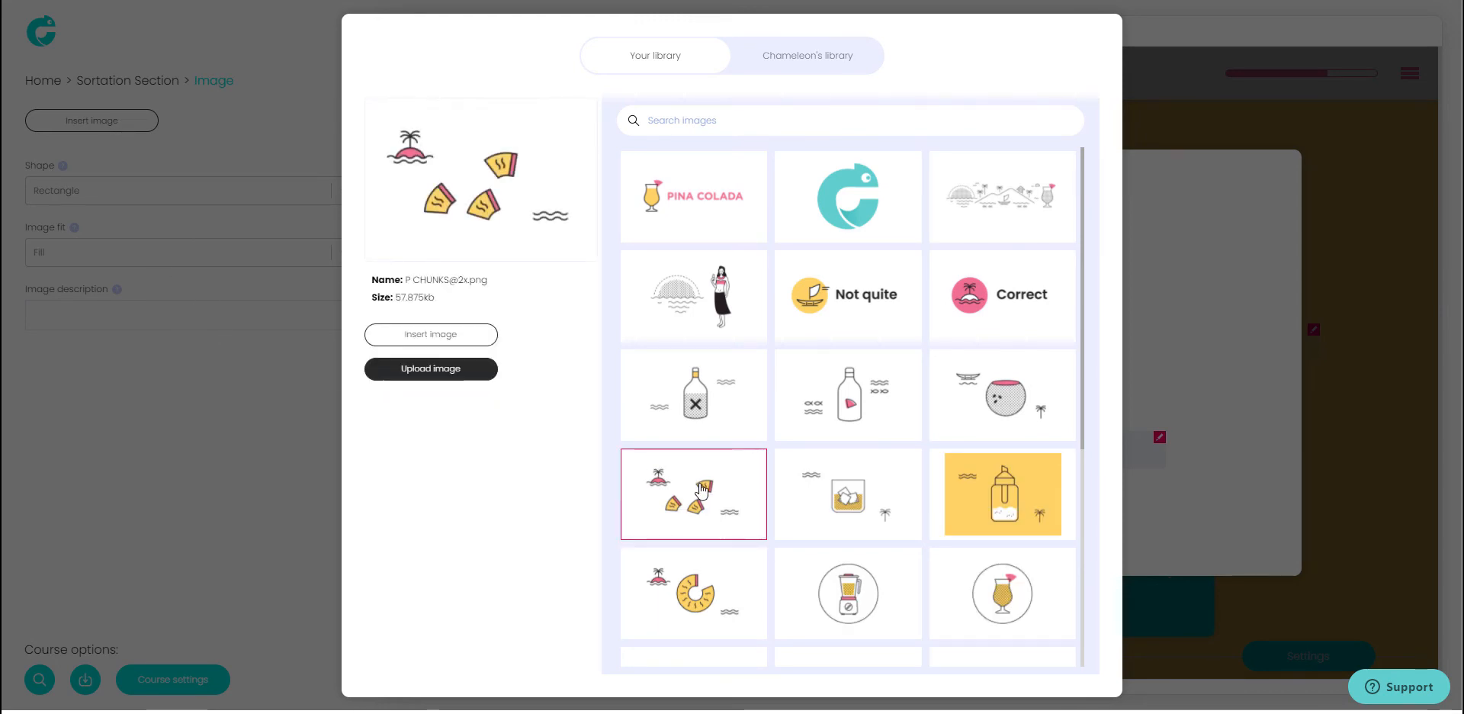
click(460, 343)
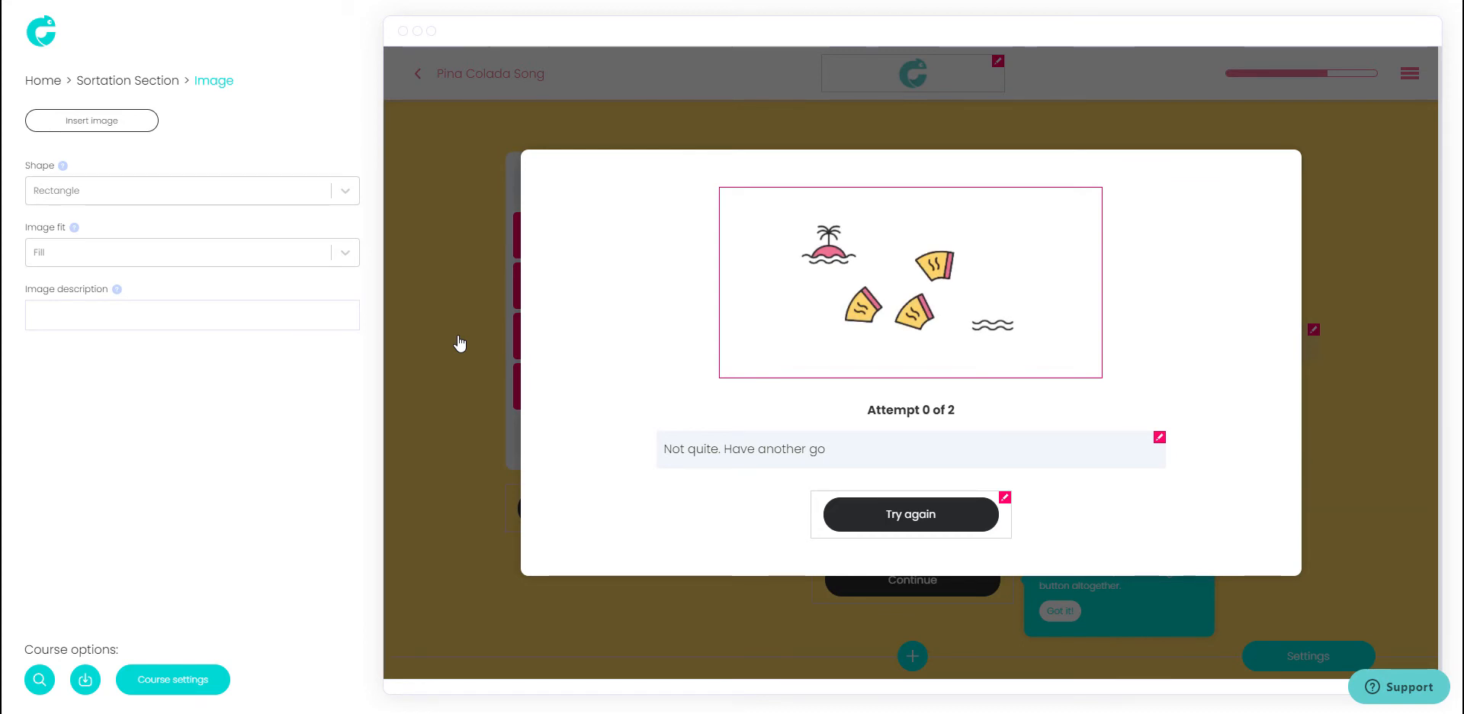
click(458, 342)
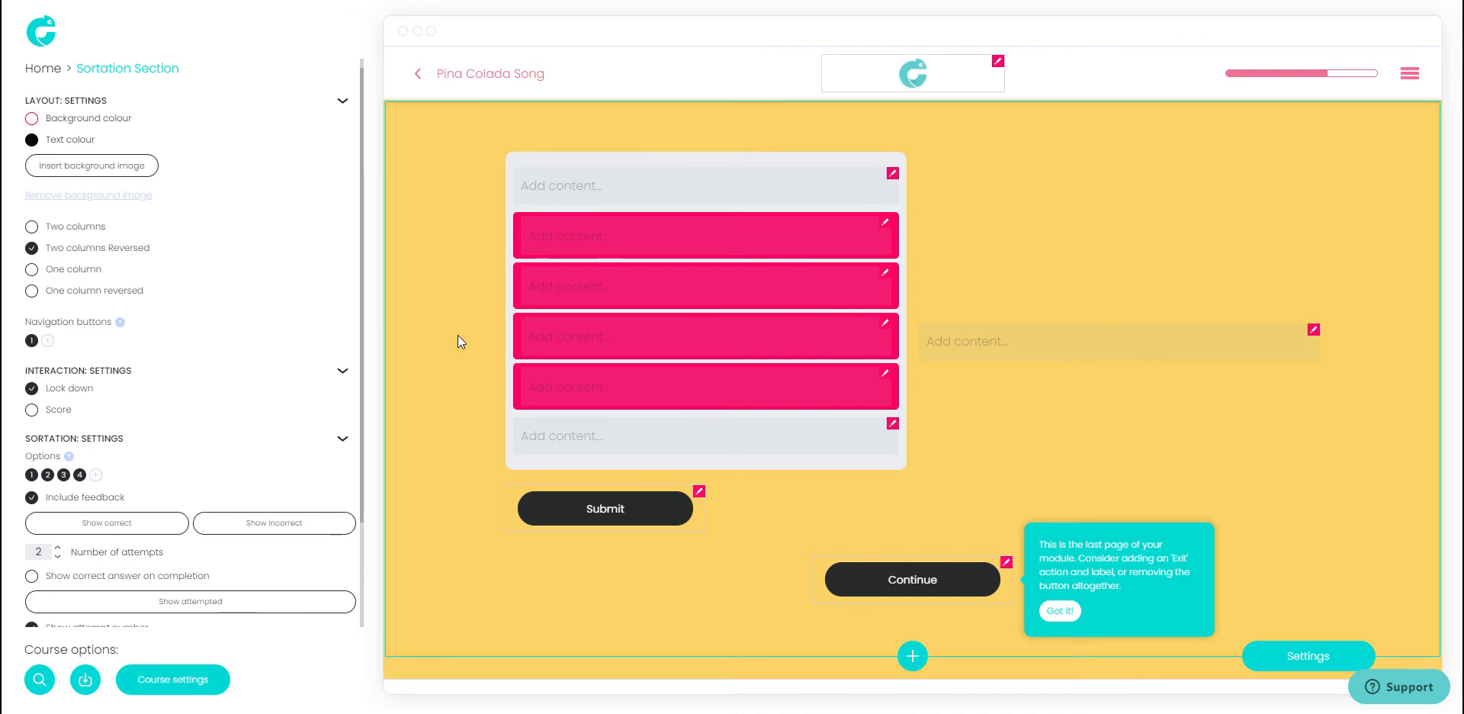
- Set the number of attempts to 1 and enable showing the correct answer on completion
click(58, 556)
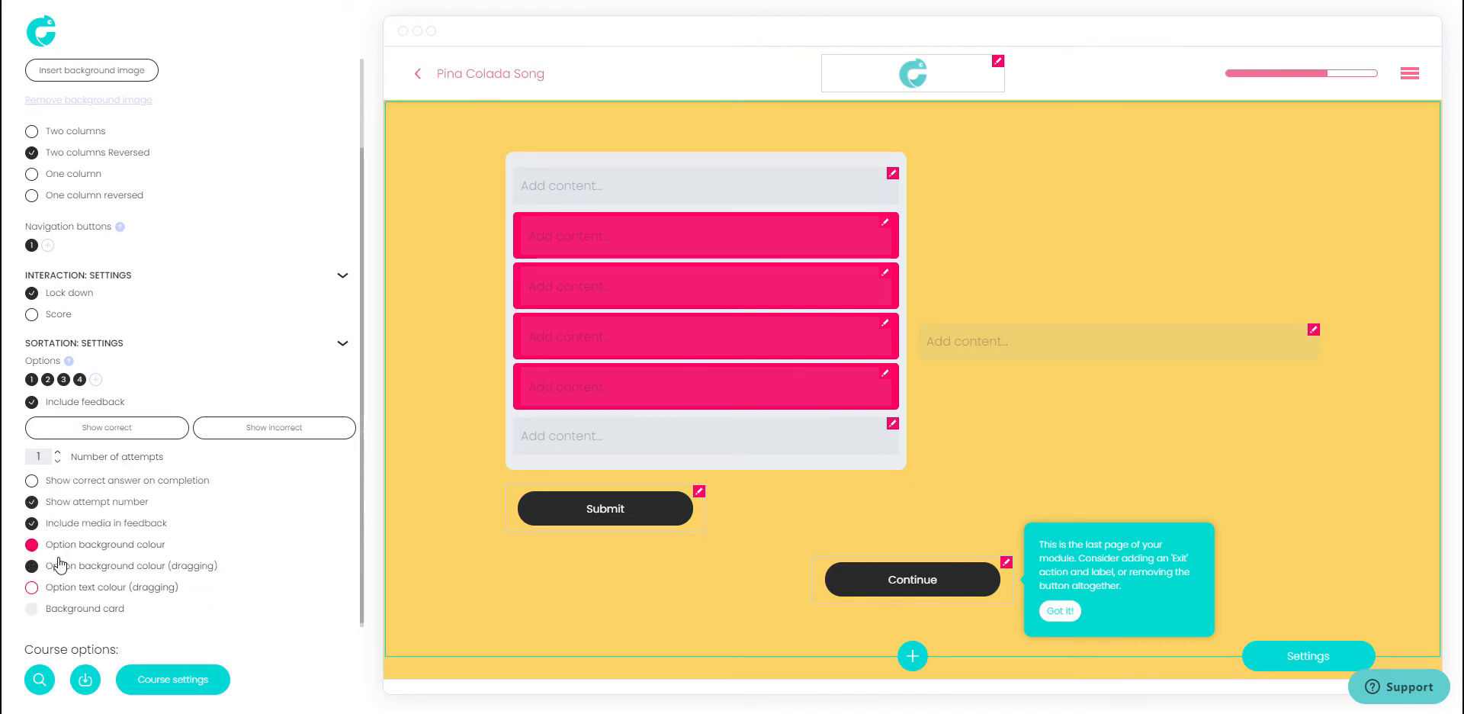
scroll(60, 559, down, 1)
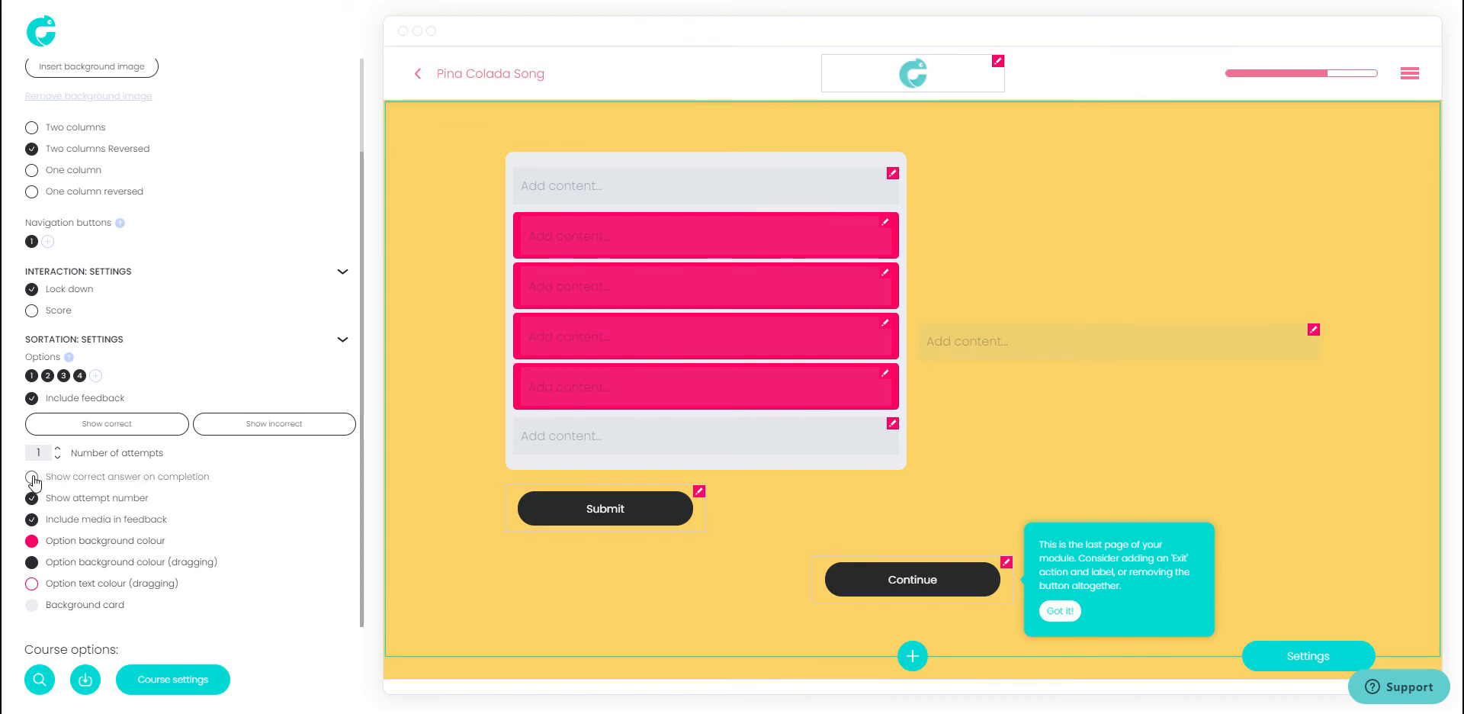
click(55, 482)
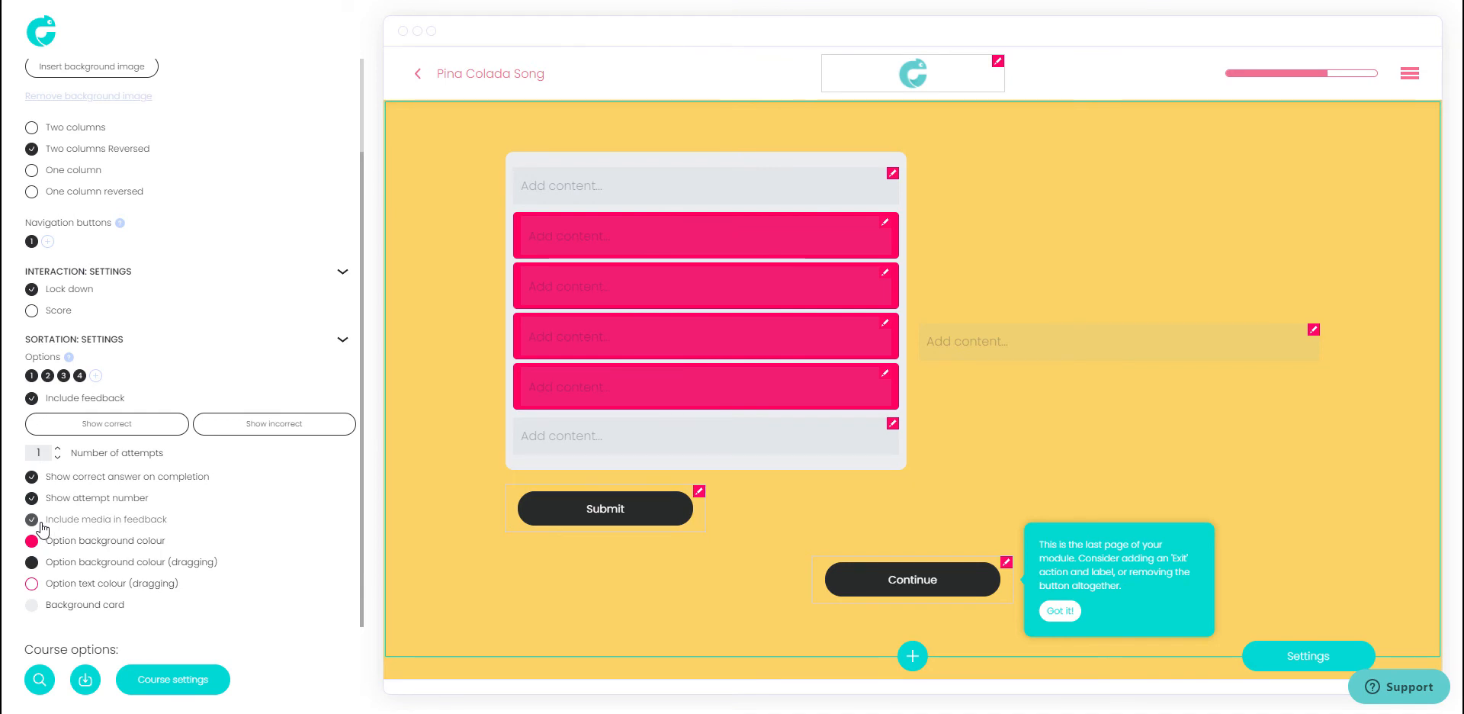
- Preview the correct feedback popup with its media switched off and back on, and close it
click(158, 429)
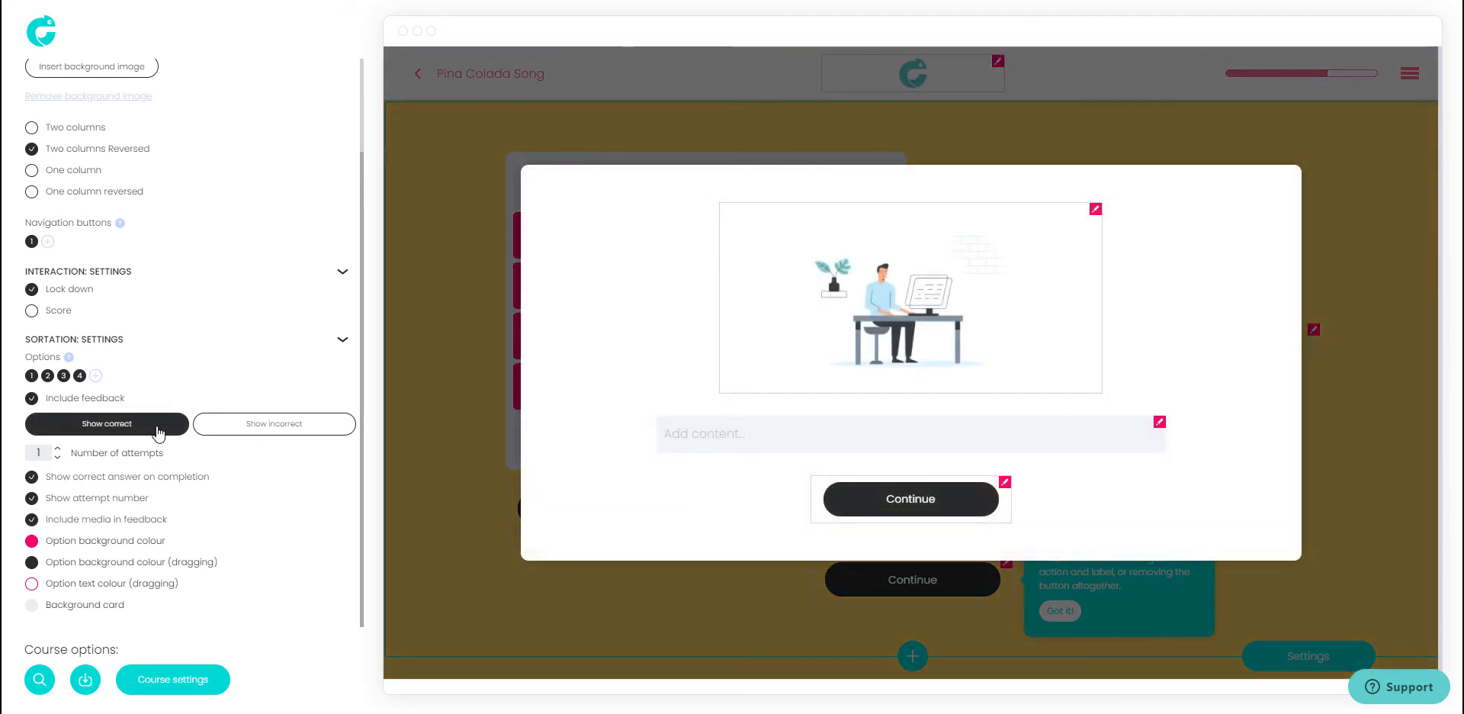
click(32, 520)
click(32, 519)
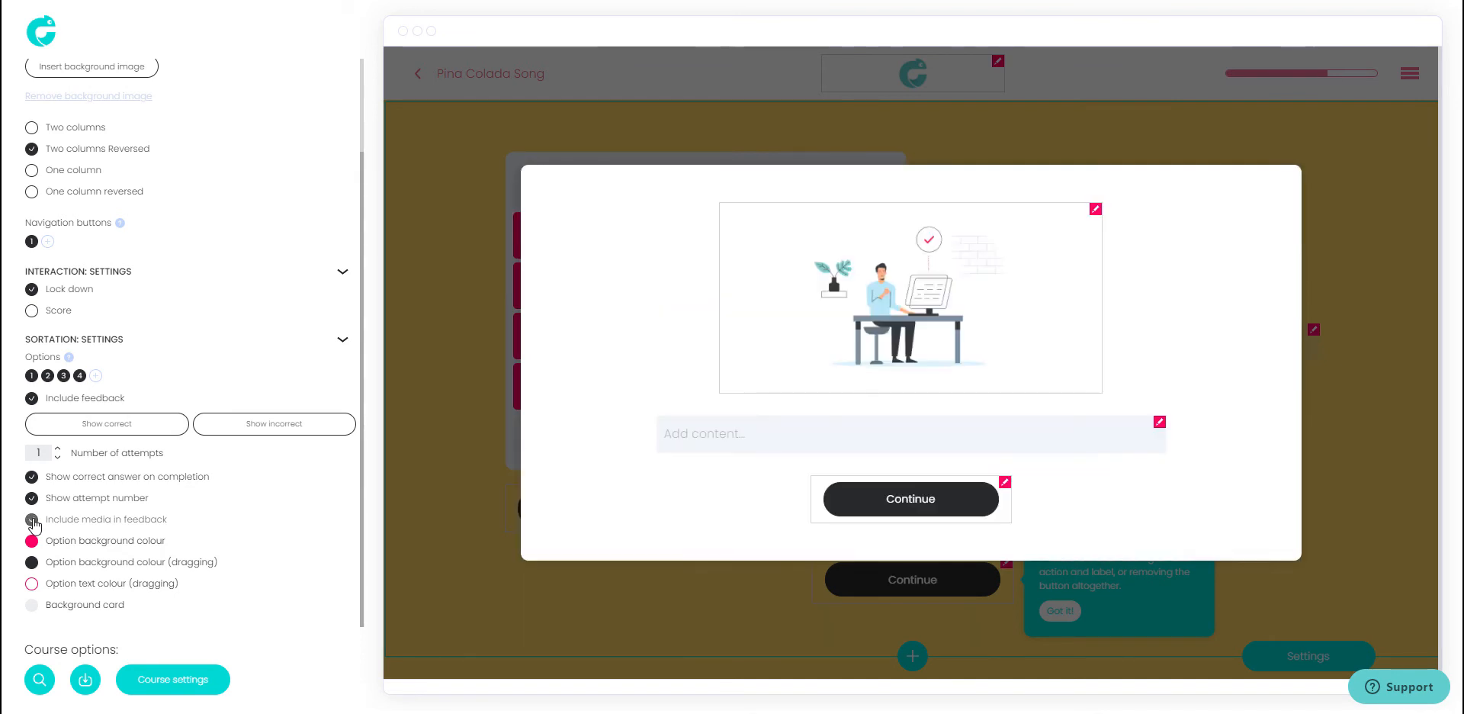
click(420, 470)
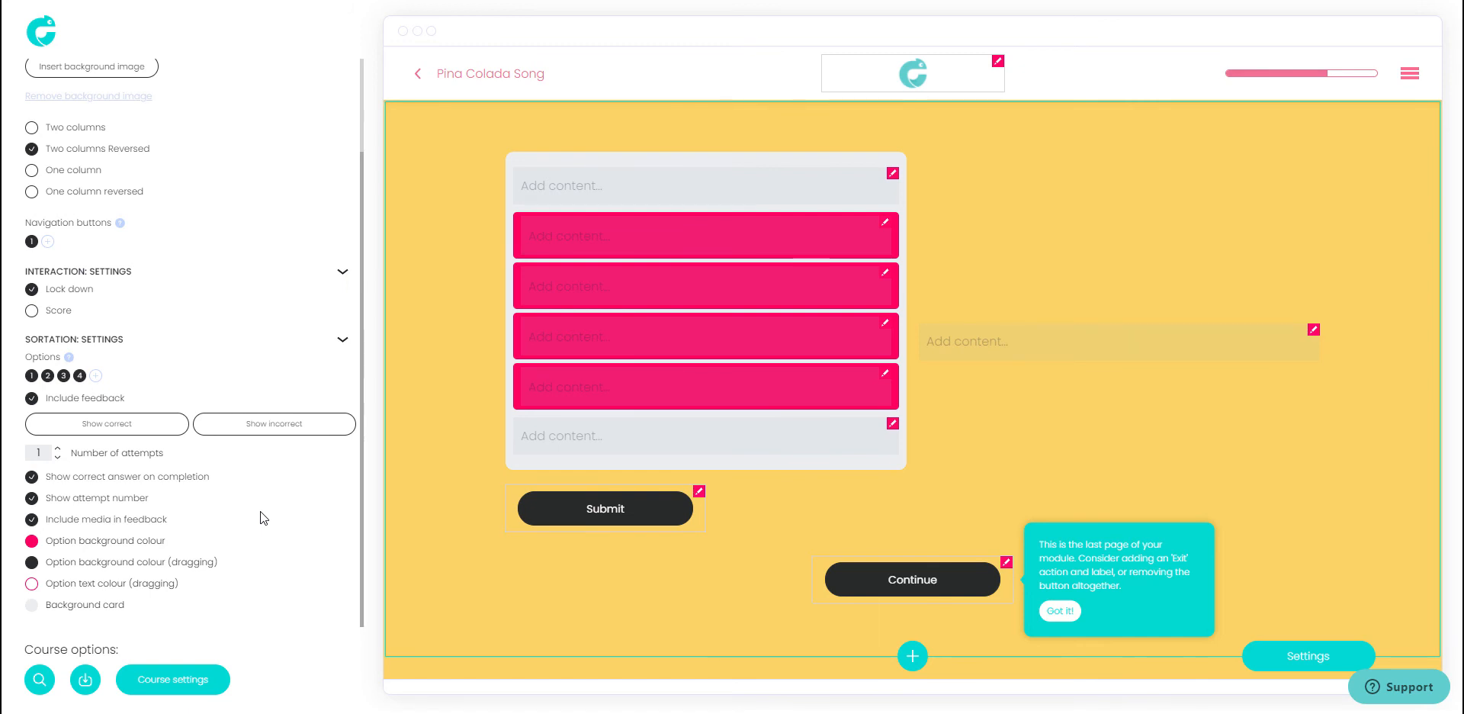
- Set the sortation option background colour to the theme's yellow
click(31, 541)
click(110, 598)
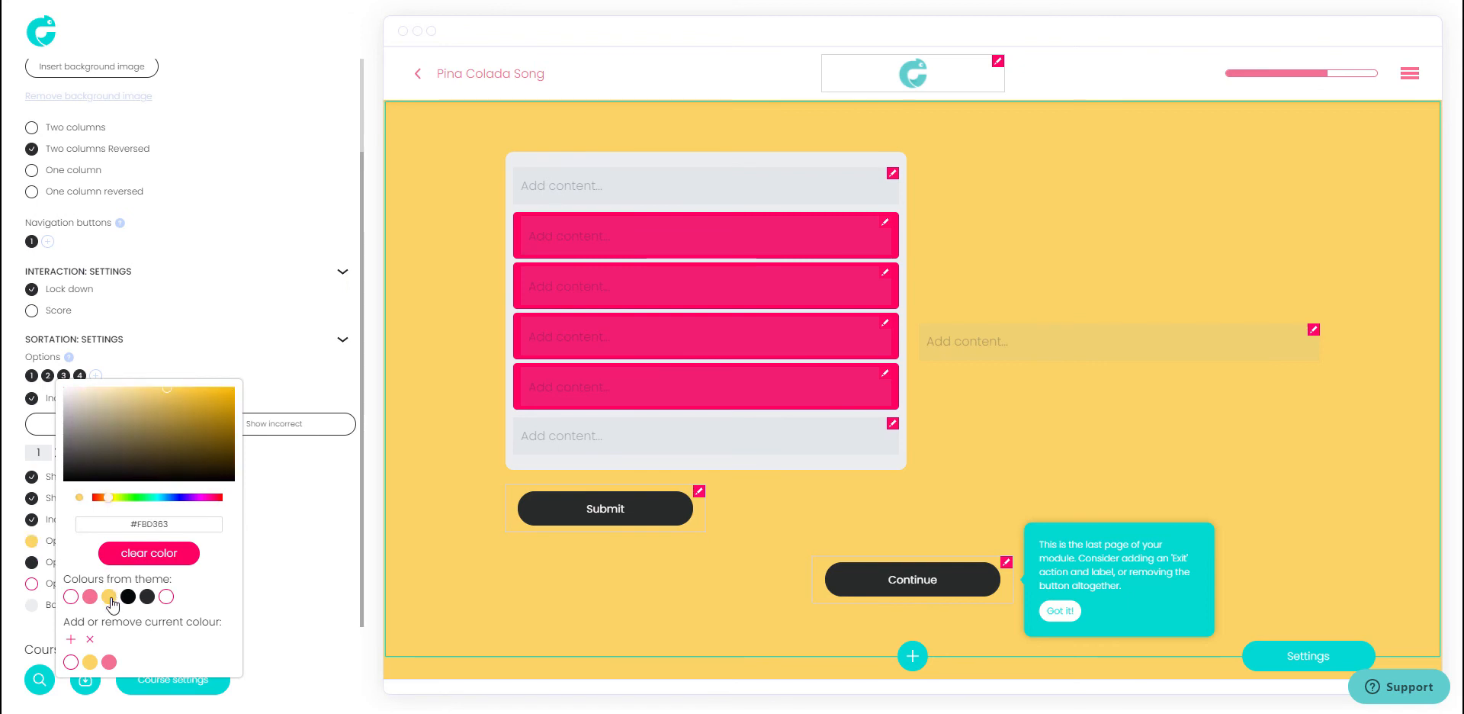
click(297, 543)
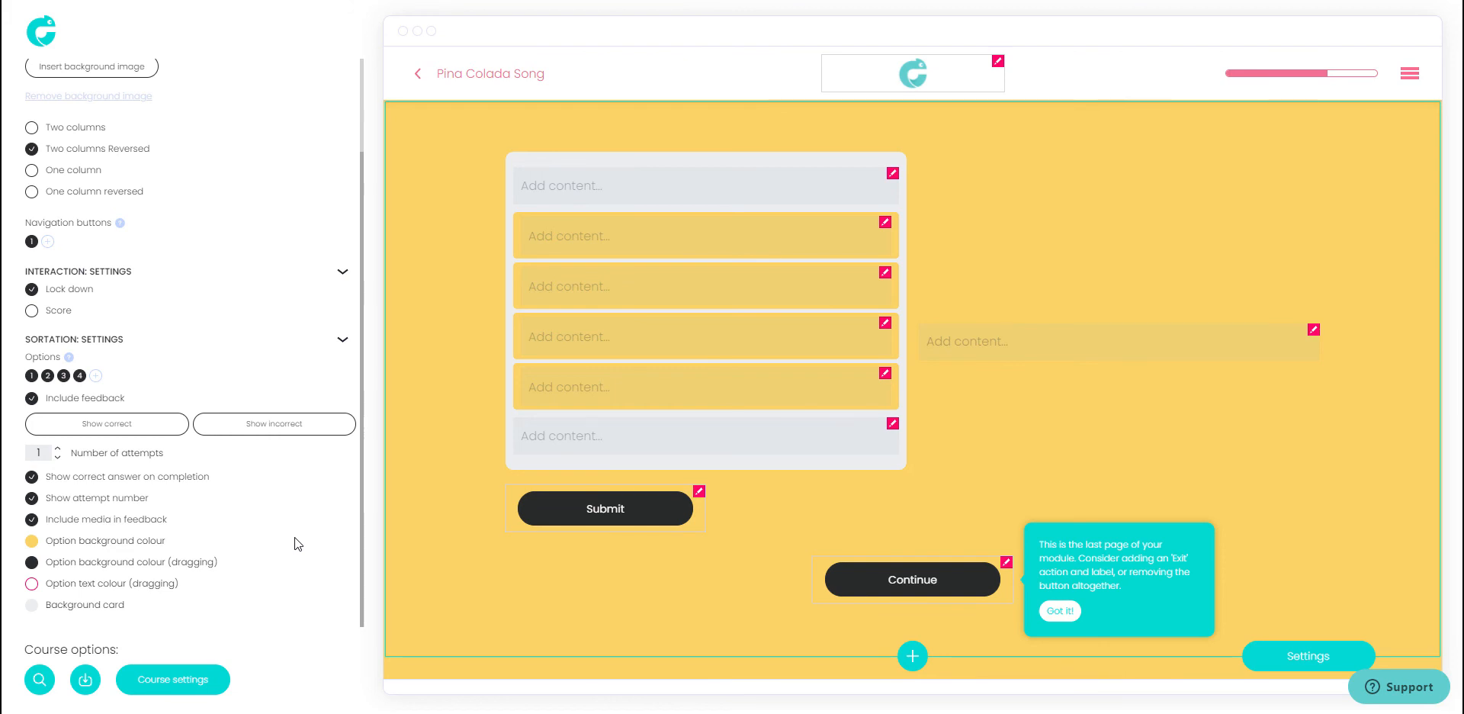
- Write the intro text beside the sortation, saying the iconic Pina Colada cocktail features in a 1979 song and asking learners to drag its lyrics into order
click(936, 341)
text(The Pina Colada is such an iconic)
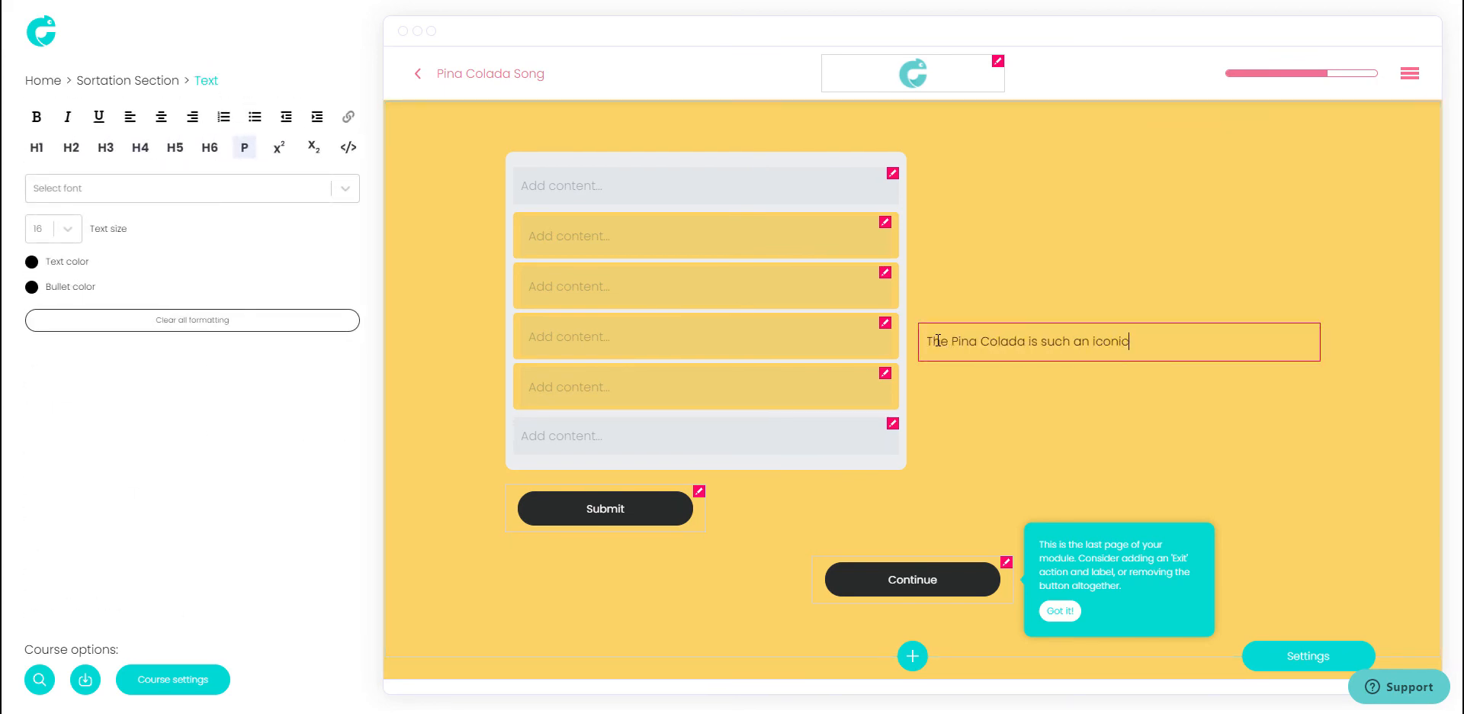
text( cocktail there is, in fact, a song from 1979 that it)
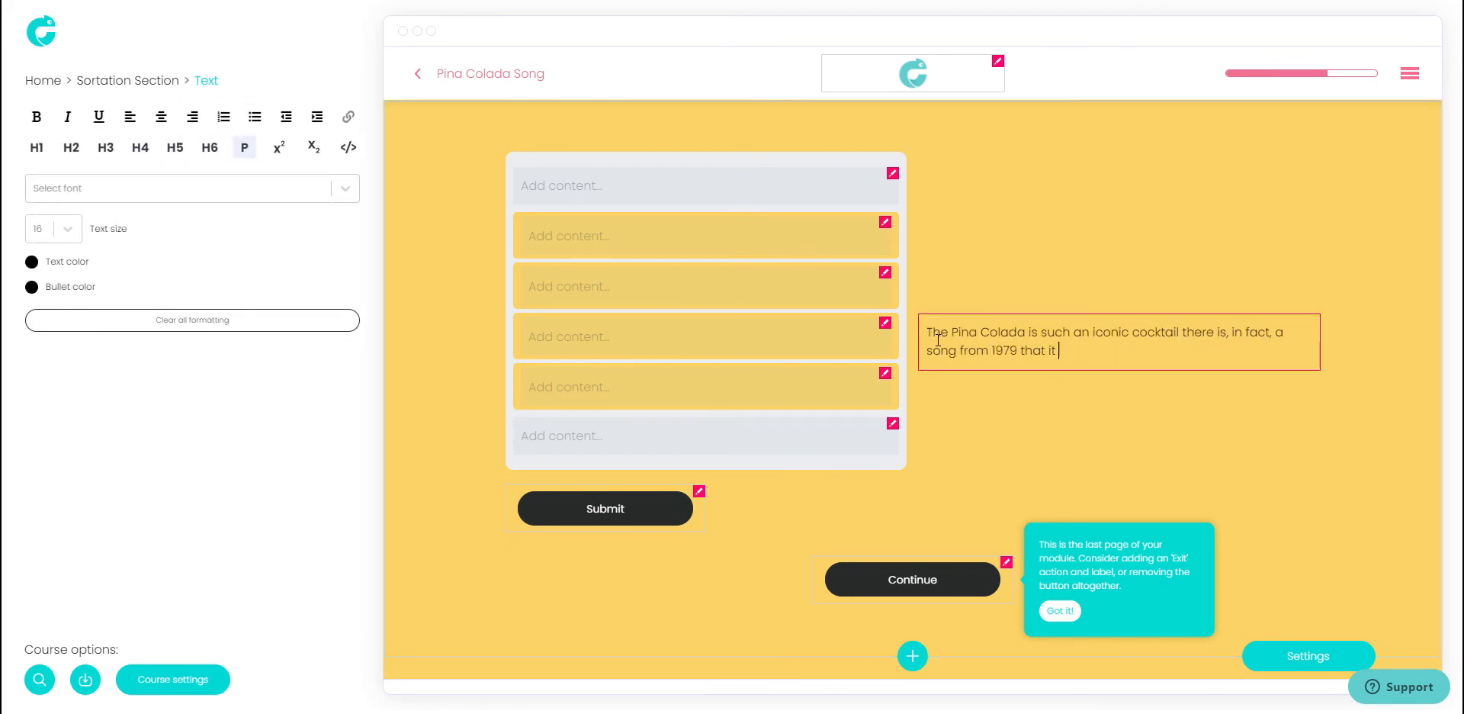
text( plays a starrin role in. See if you can drag these song lyrics into their correct order.)
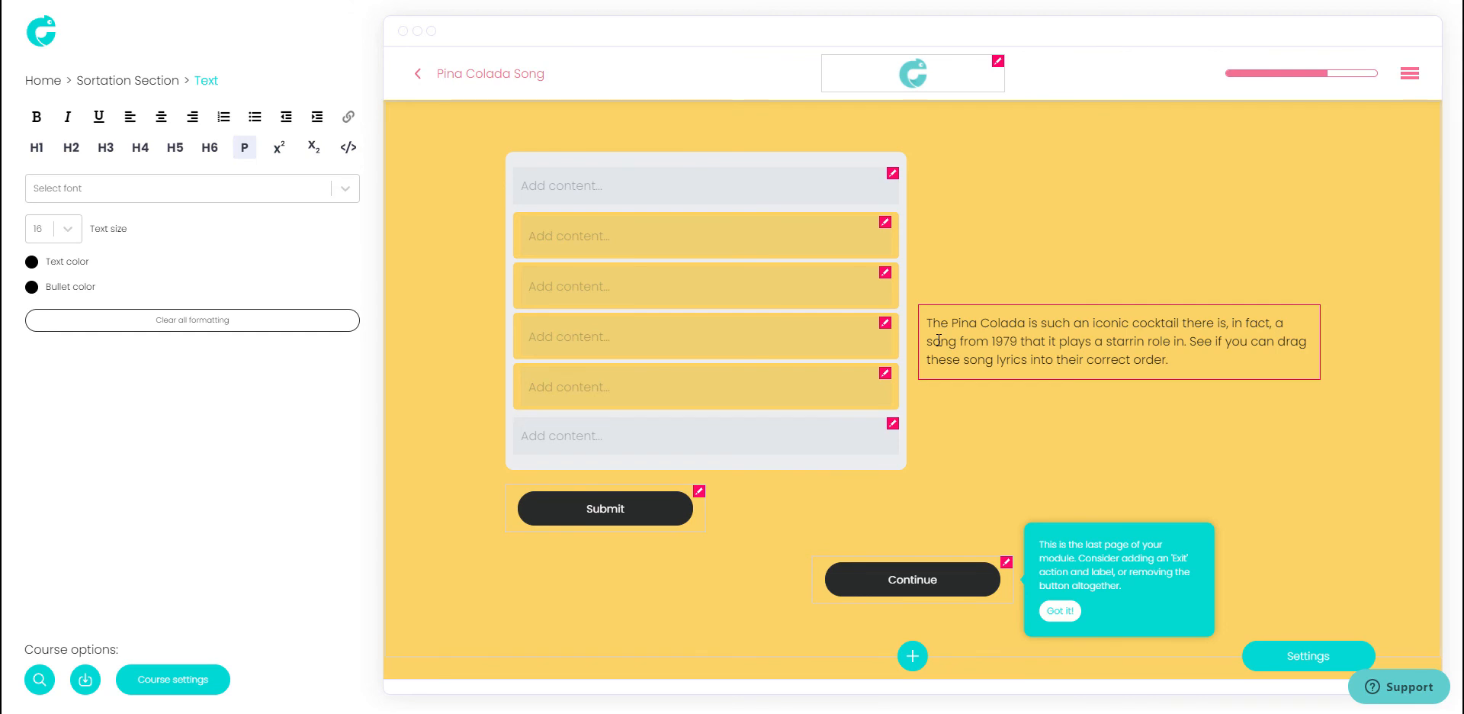
- Label the start of the sortation list "Beginning of chorus" and its end "End of chorus"
click(547, 190)
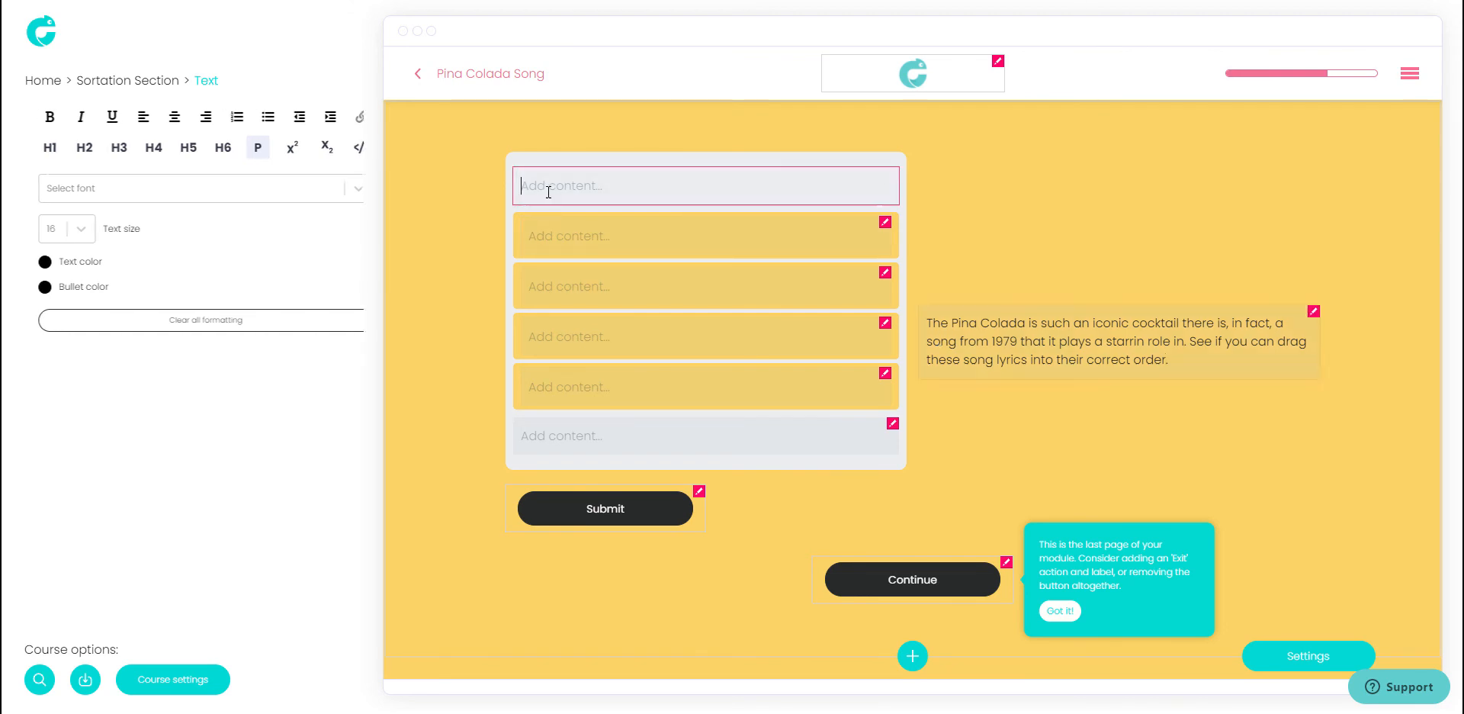
text(Beginning of chorus)
click(556, 435)
text(End of chorus)
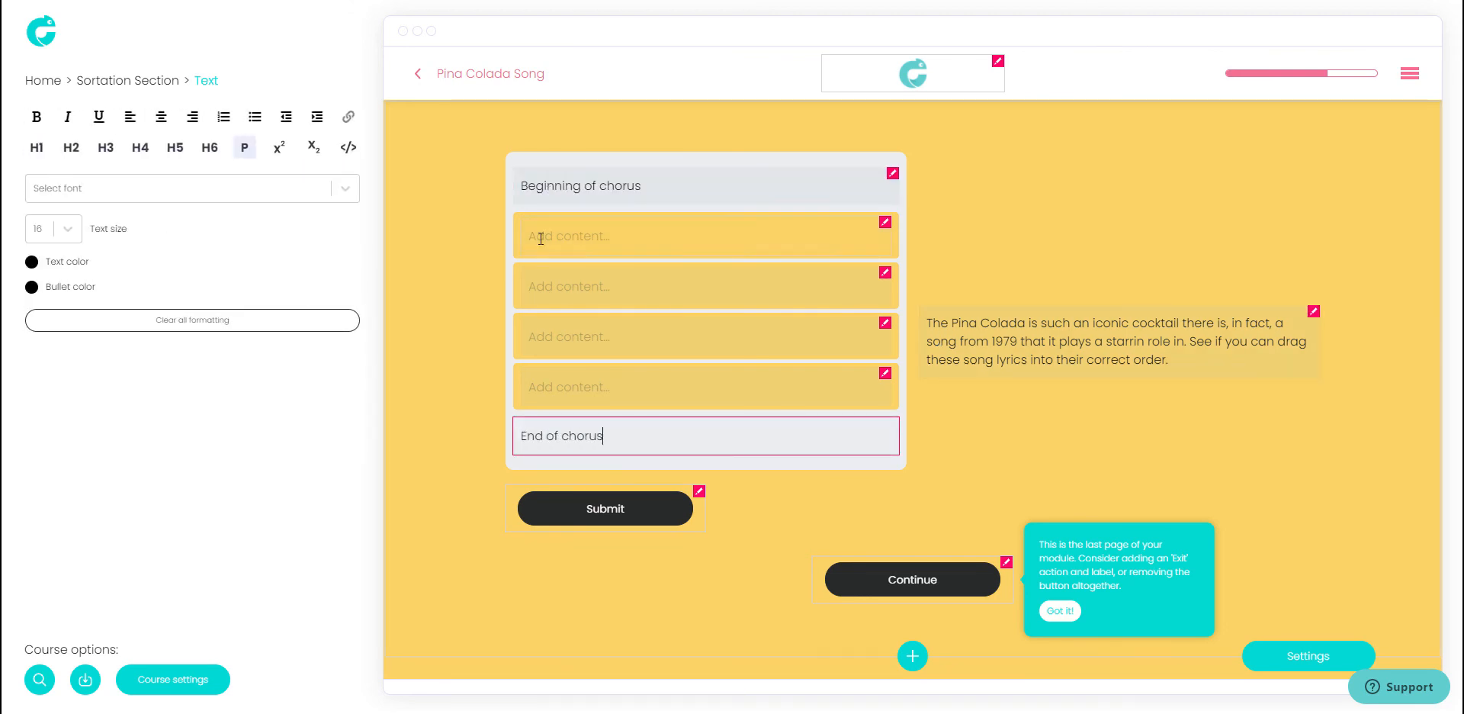
- Fill the four options with the chorus lines beginning "If you like Pina Coladas", "If you're not into yoga", "If you like making love" and "I'm the love"
click(537, 236)
text(If you like Pina Coladas and getting caught in the rain)
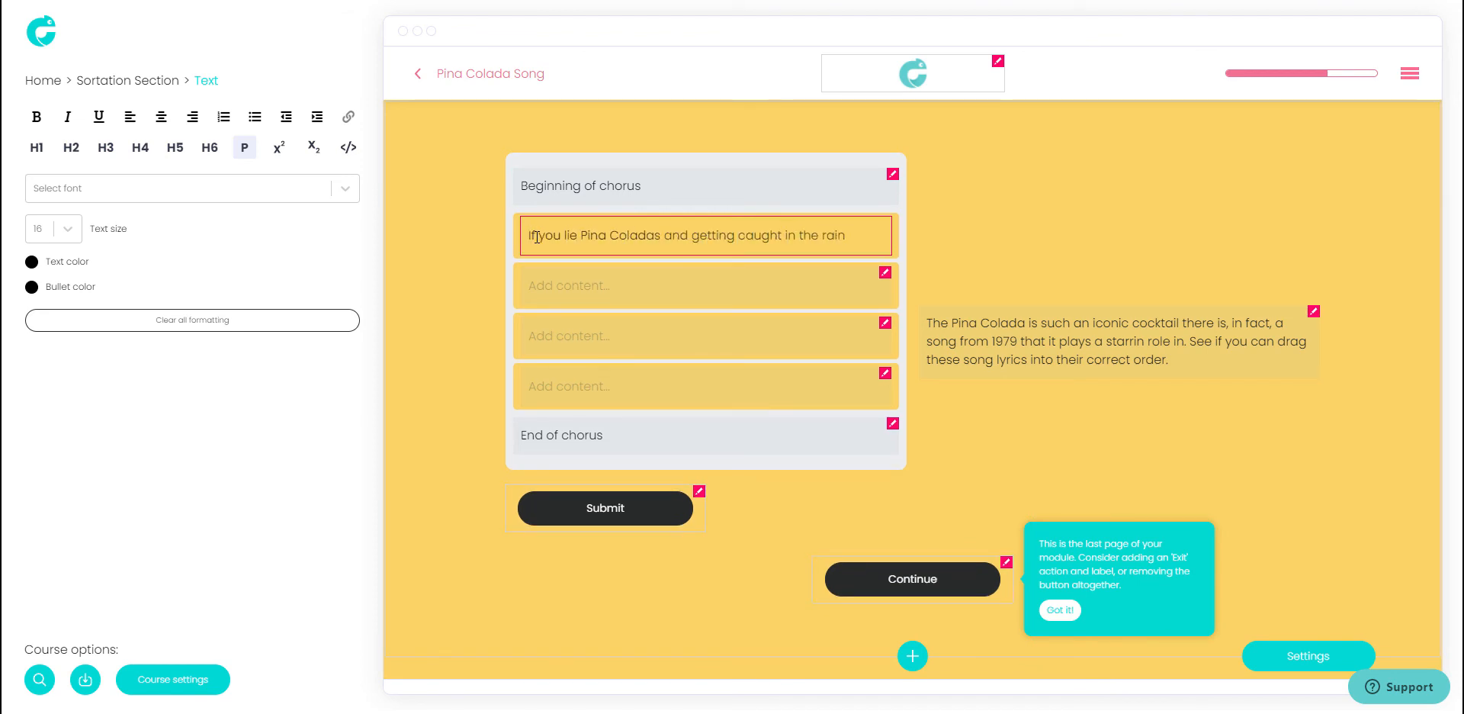
click(540, 285)
text(If you're not into yoga, if you have half a brain)
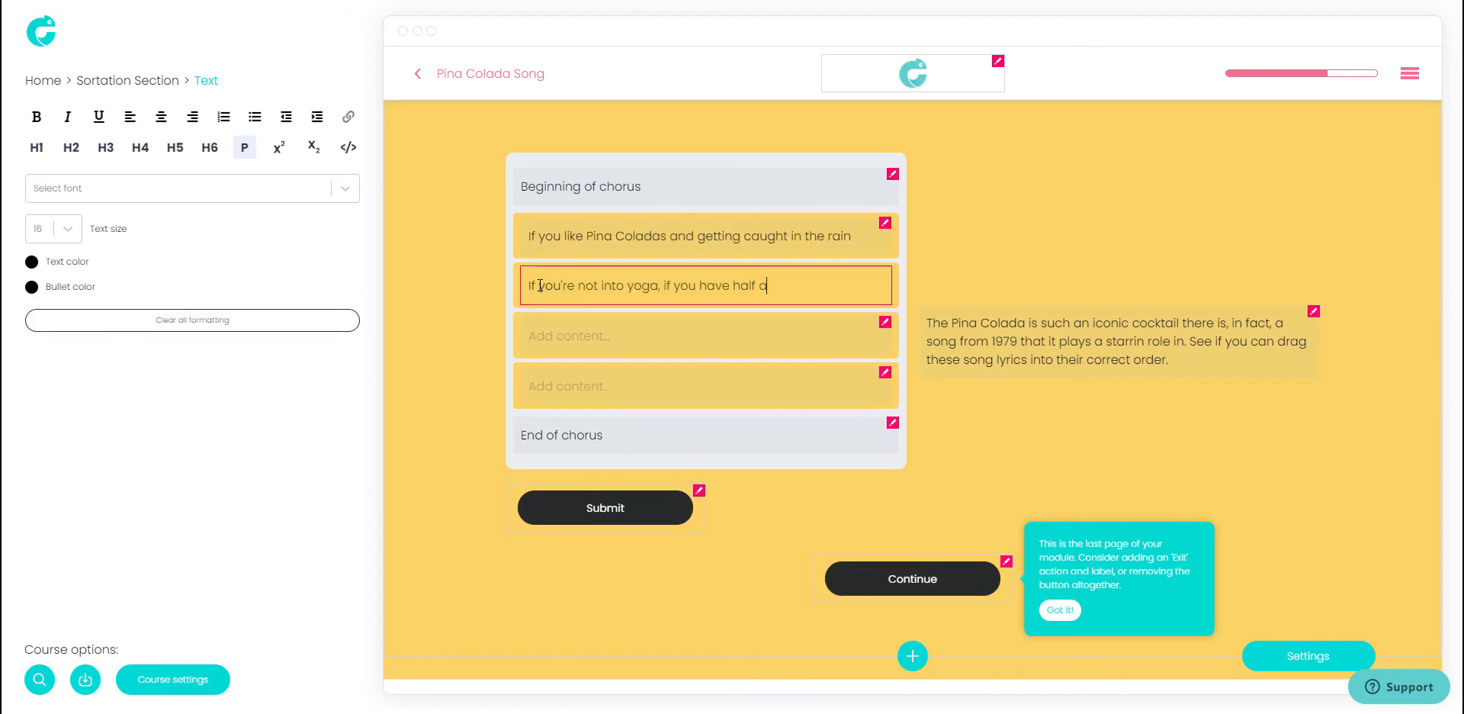
click(546, 335)
text(If you like making love at midnight, in the dunes of the cape)
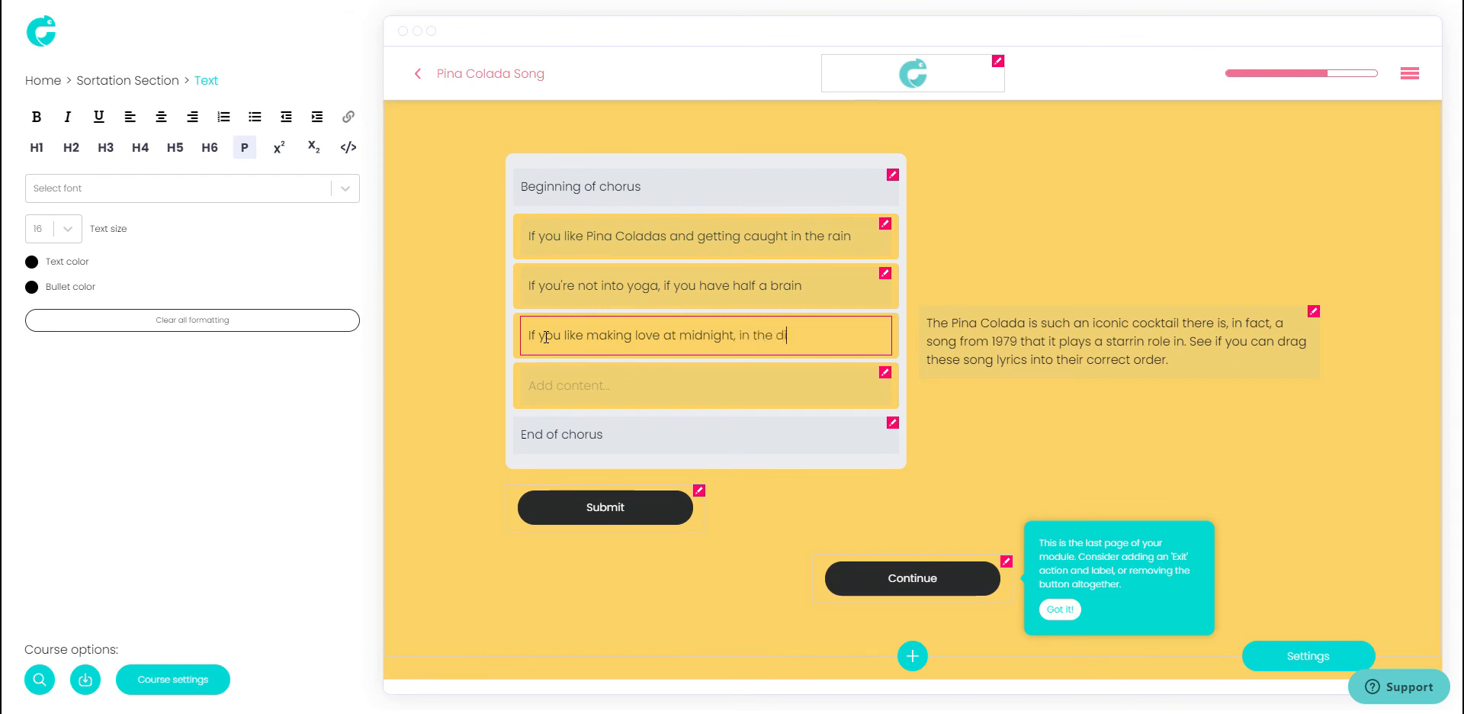
click(544, 397)
text(I'm the love tha)
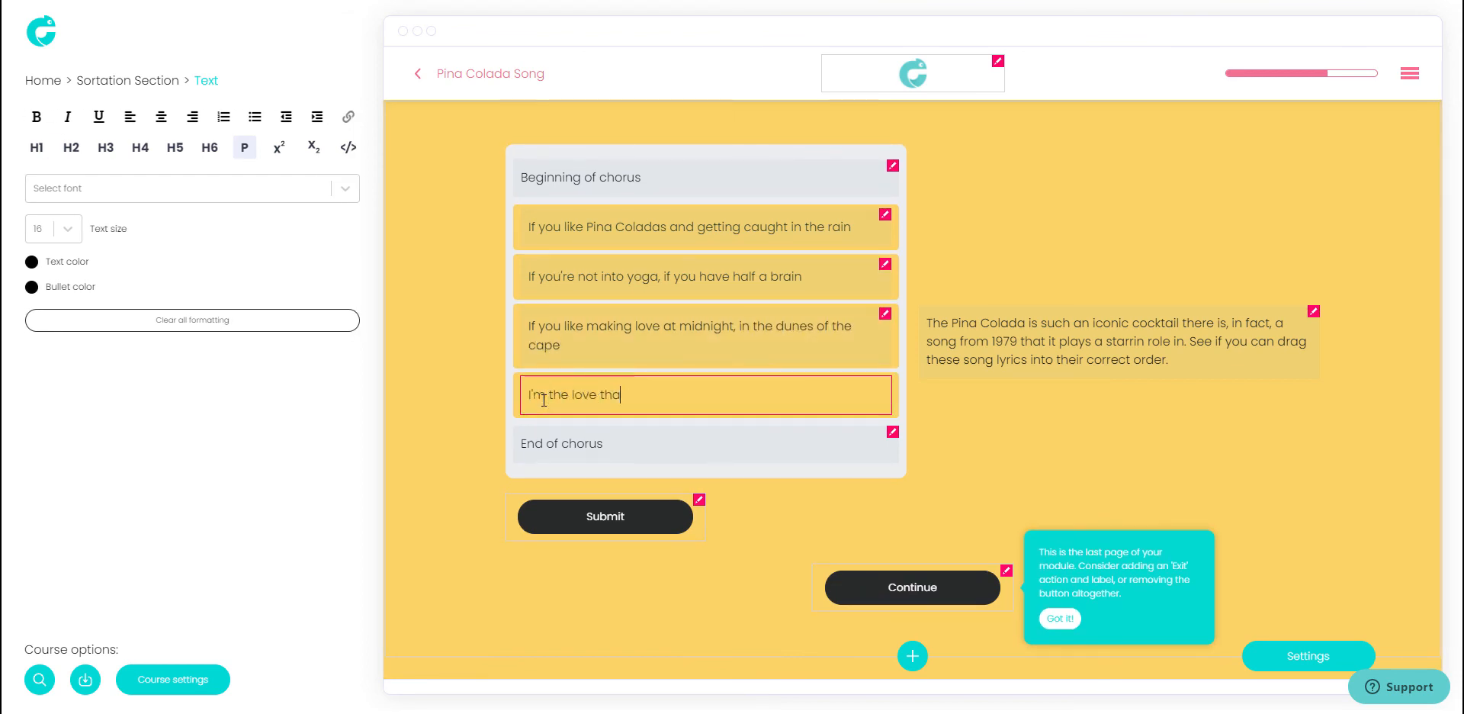
text(t you've looked for, write to me and escape)
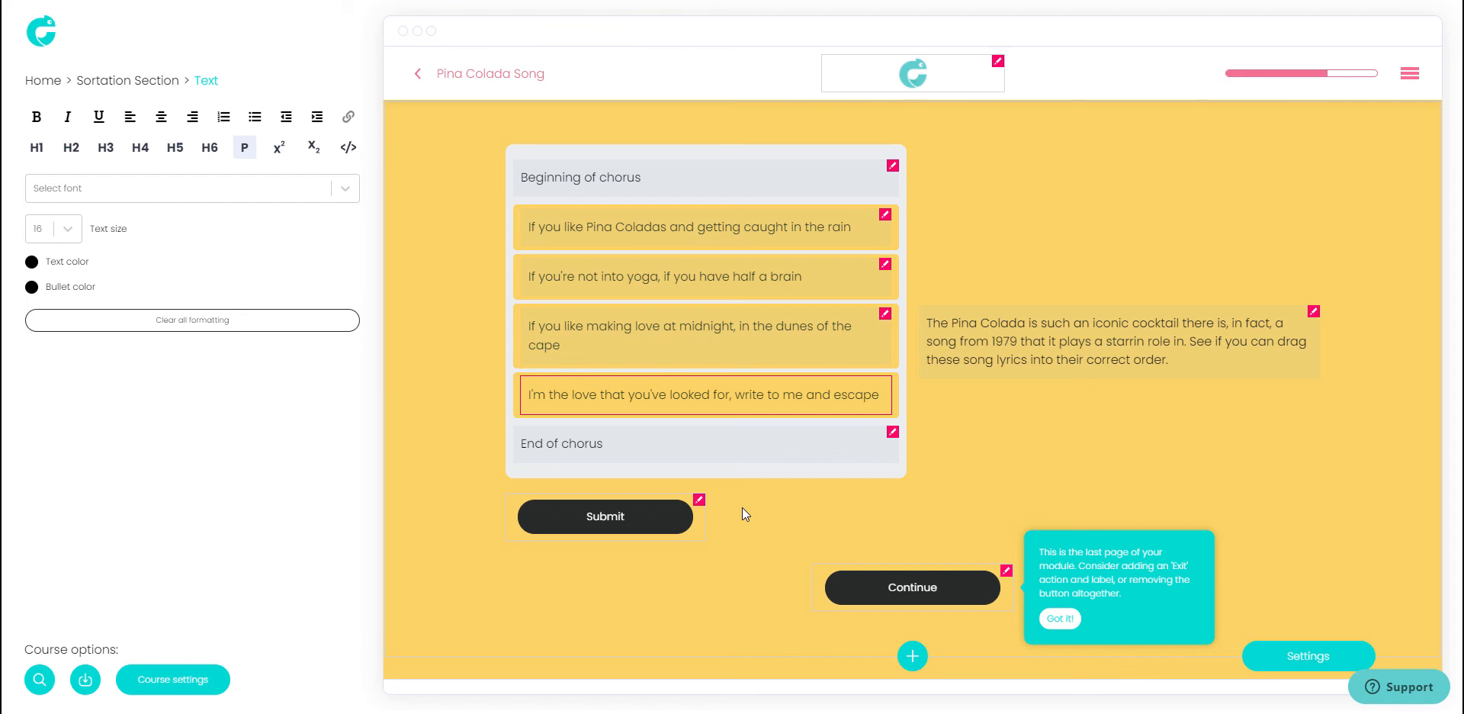
click(151, 81)
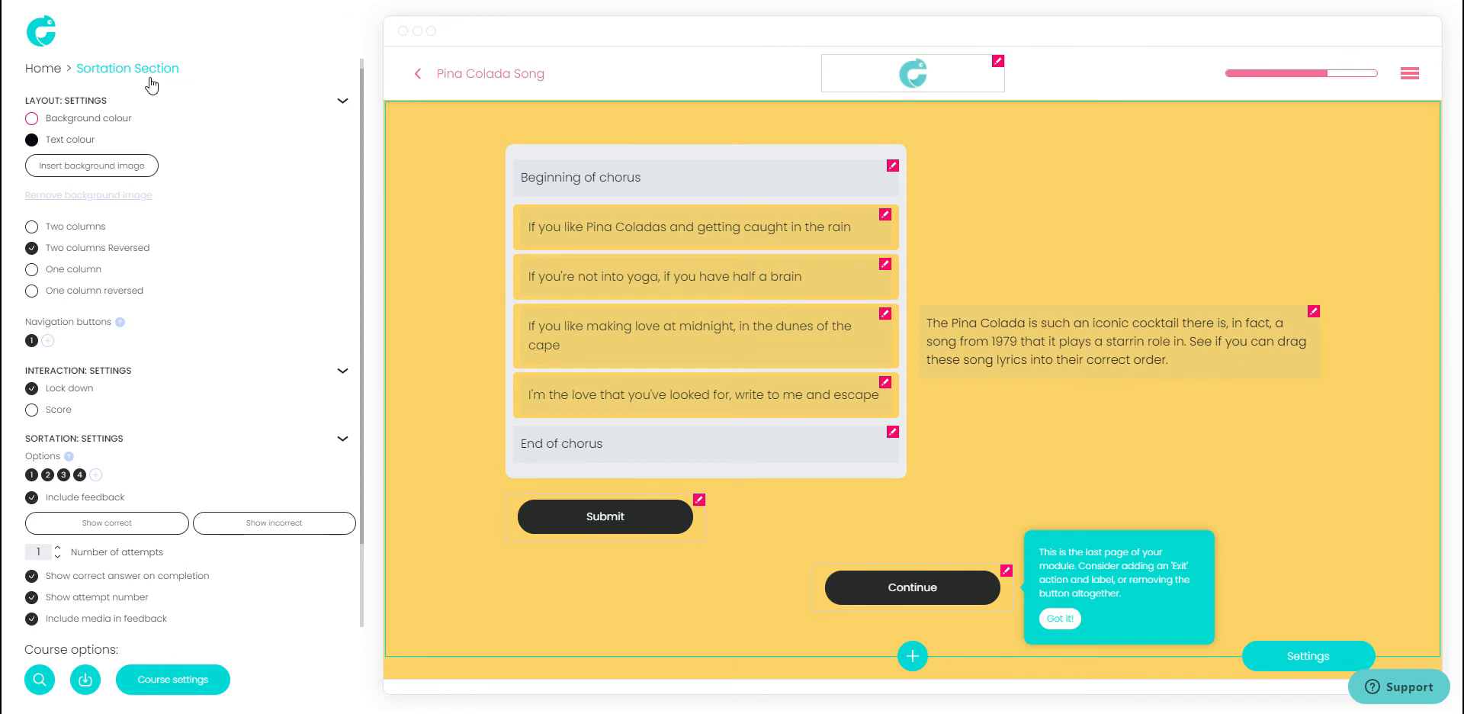
click(159, 526)
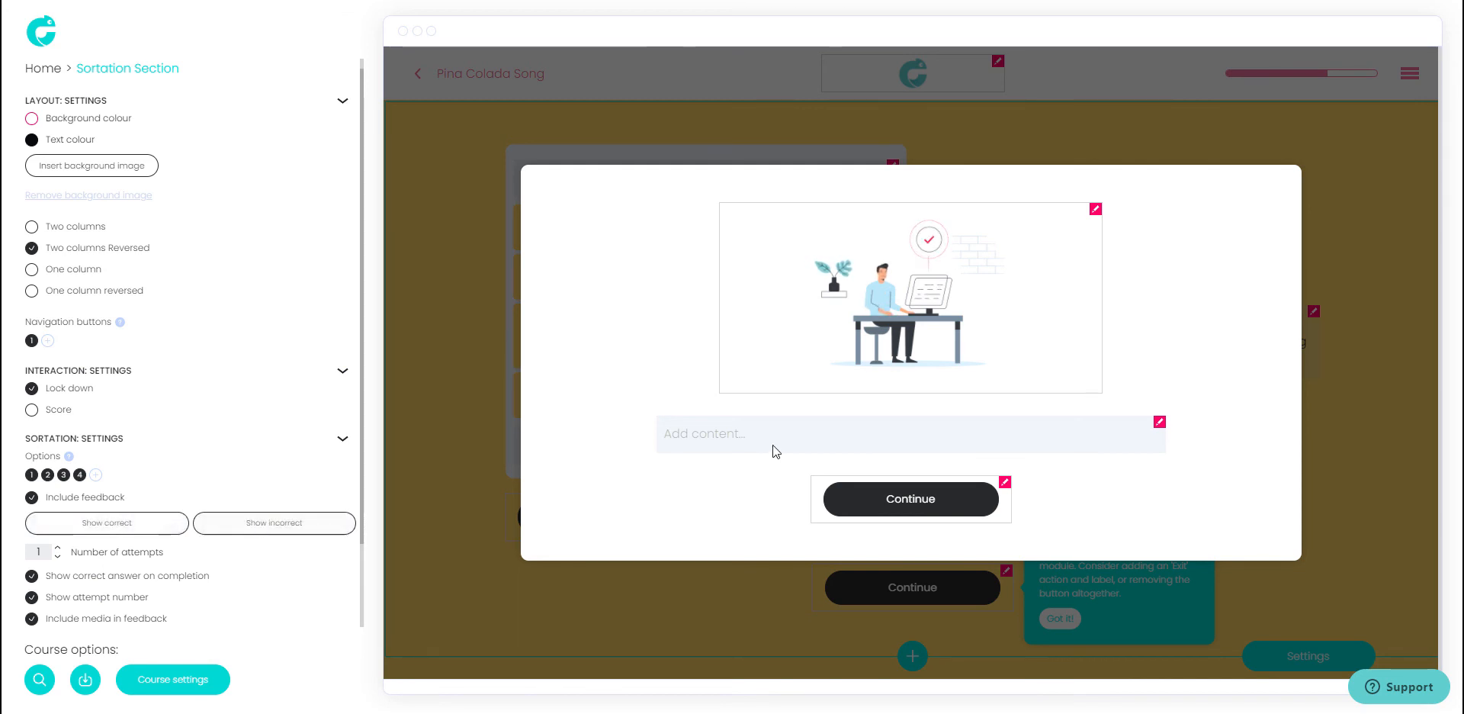
click(875, 297)
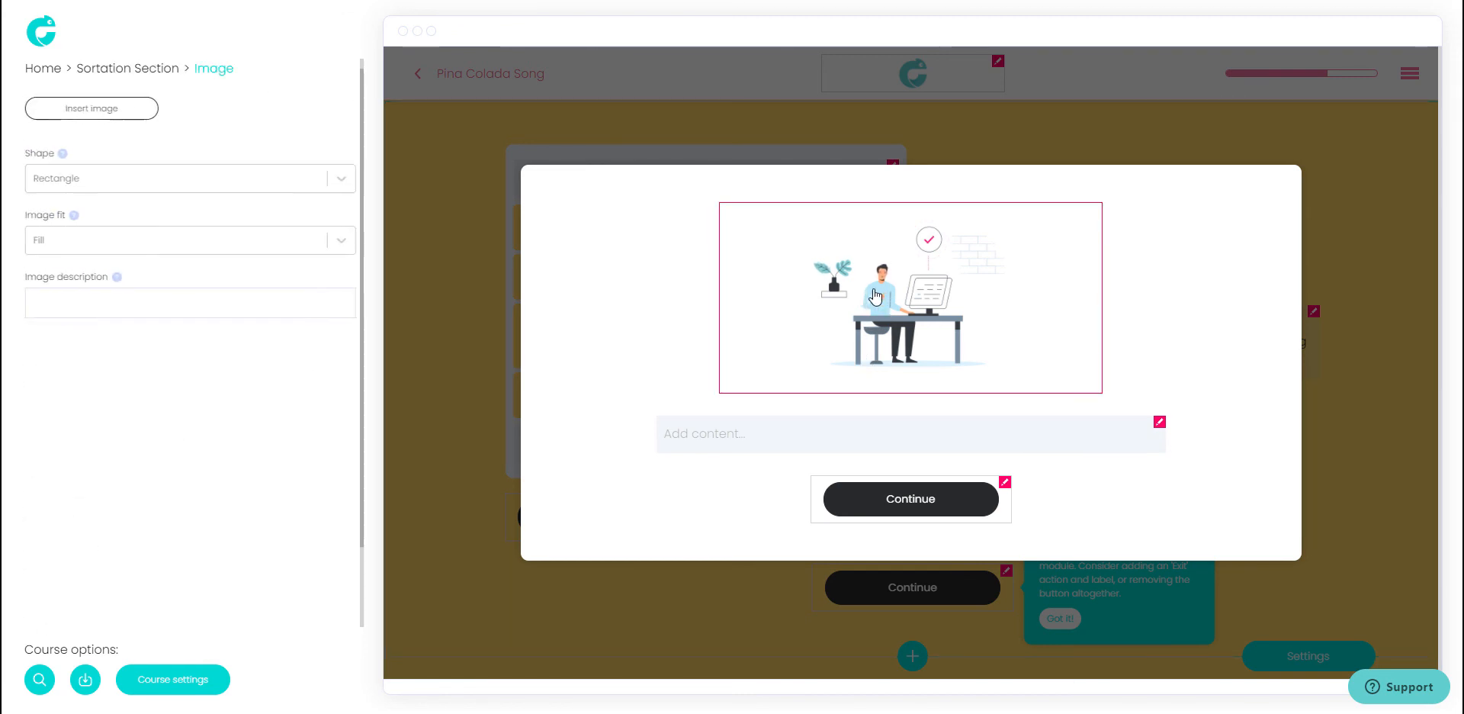
click(145, 113)
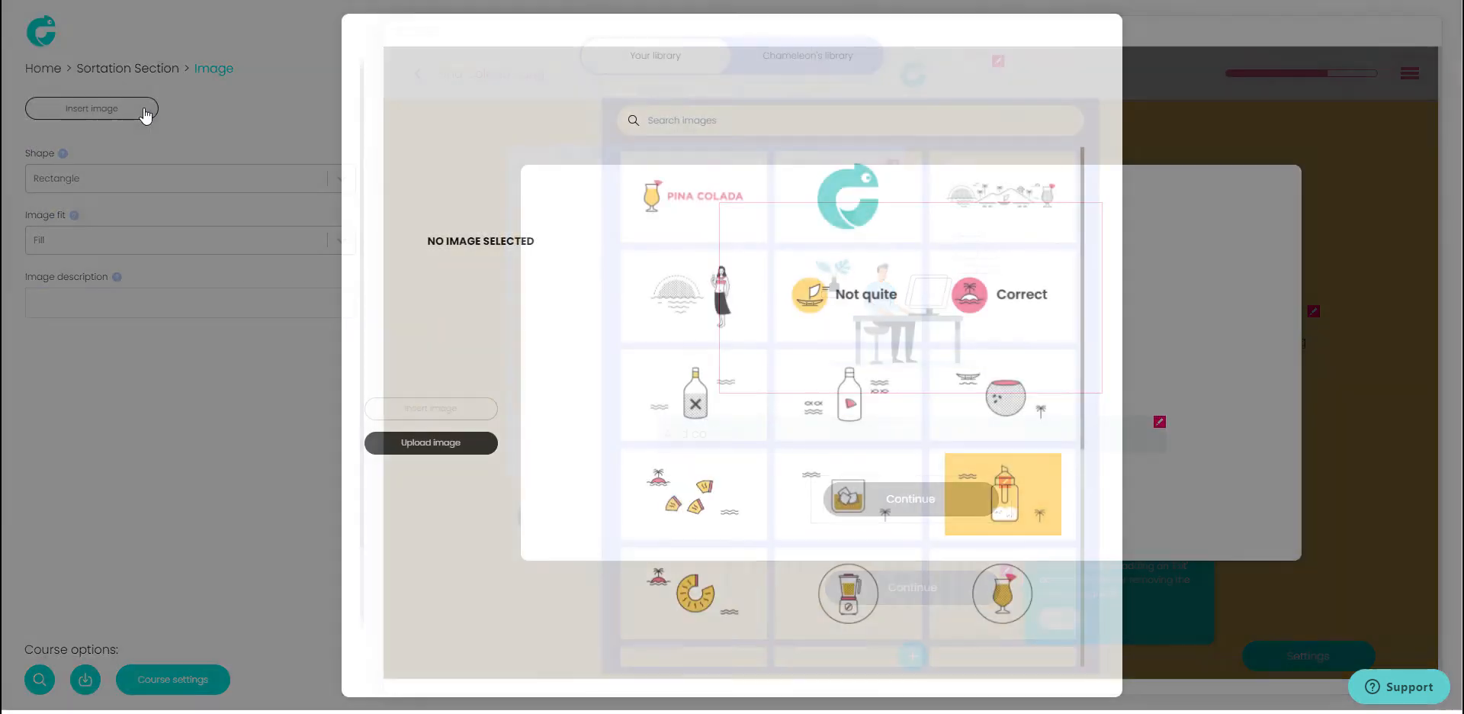
click(995, 287)
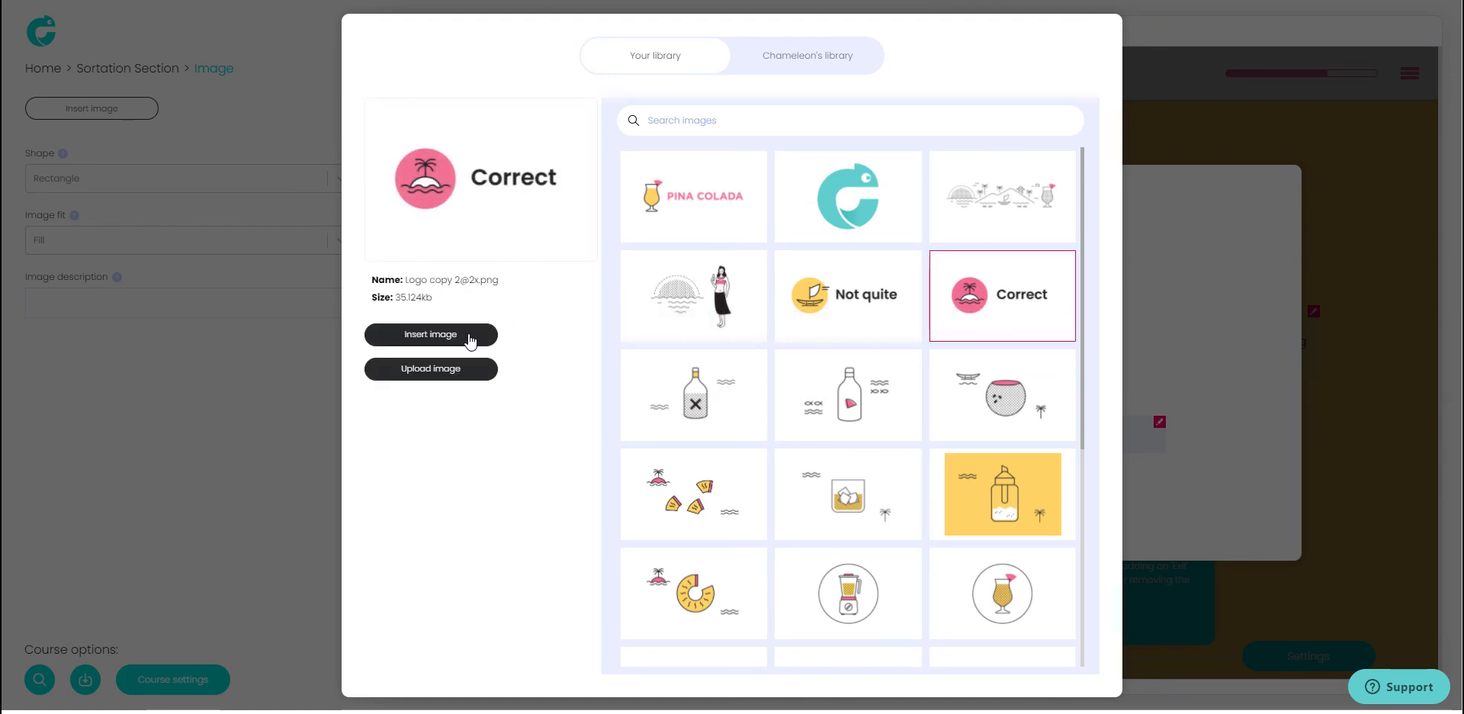
click(430, 334)
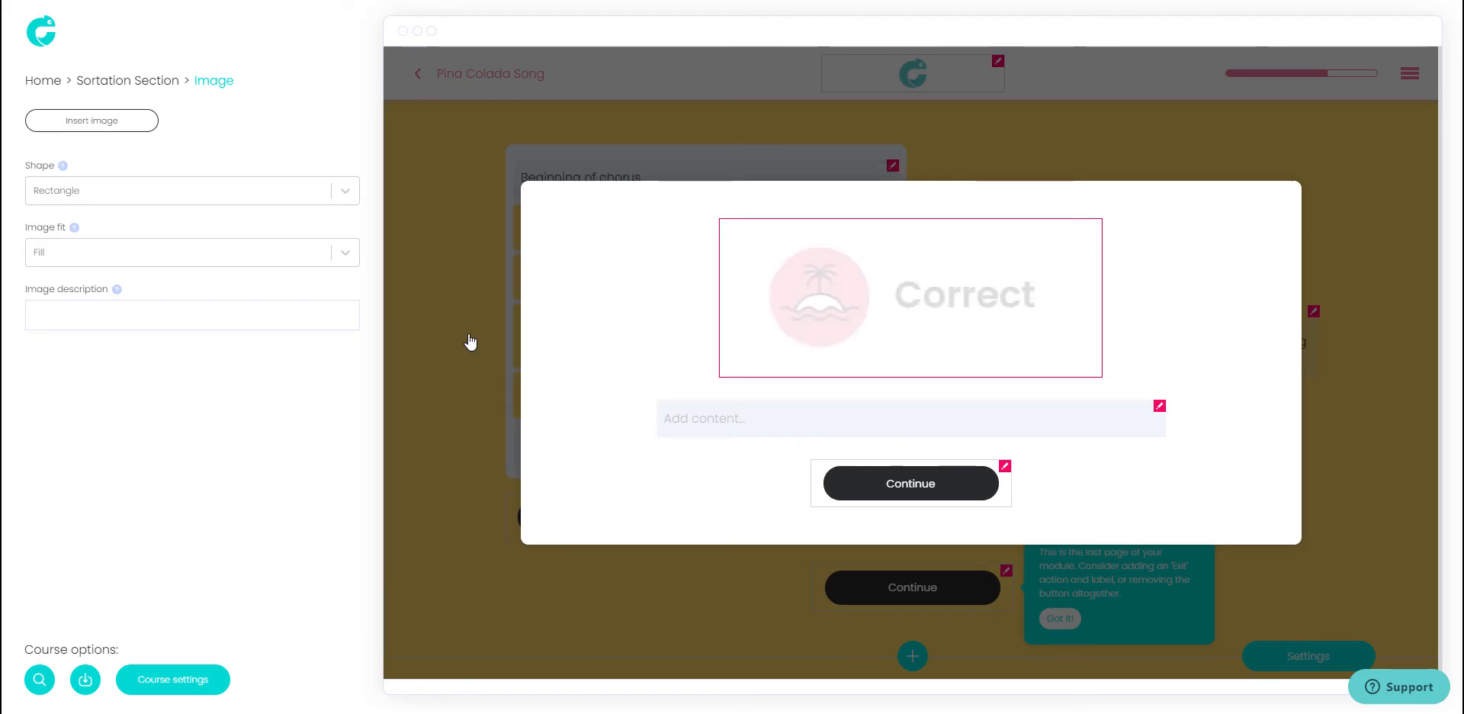
- Set the correct feedback text to "Great. A classic song by Robert Holmes" and close the popup
click(682, 417)
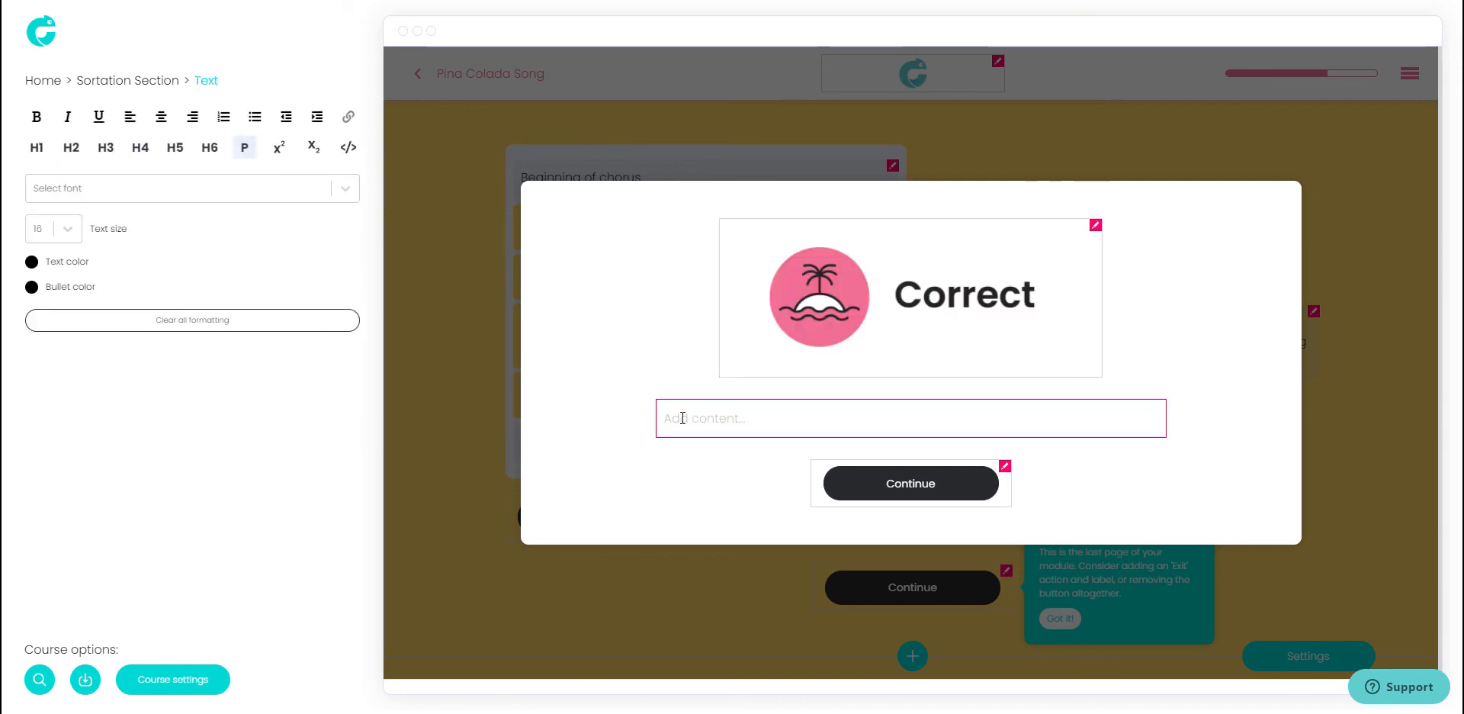
text(Great. A classic song)
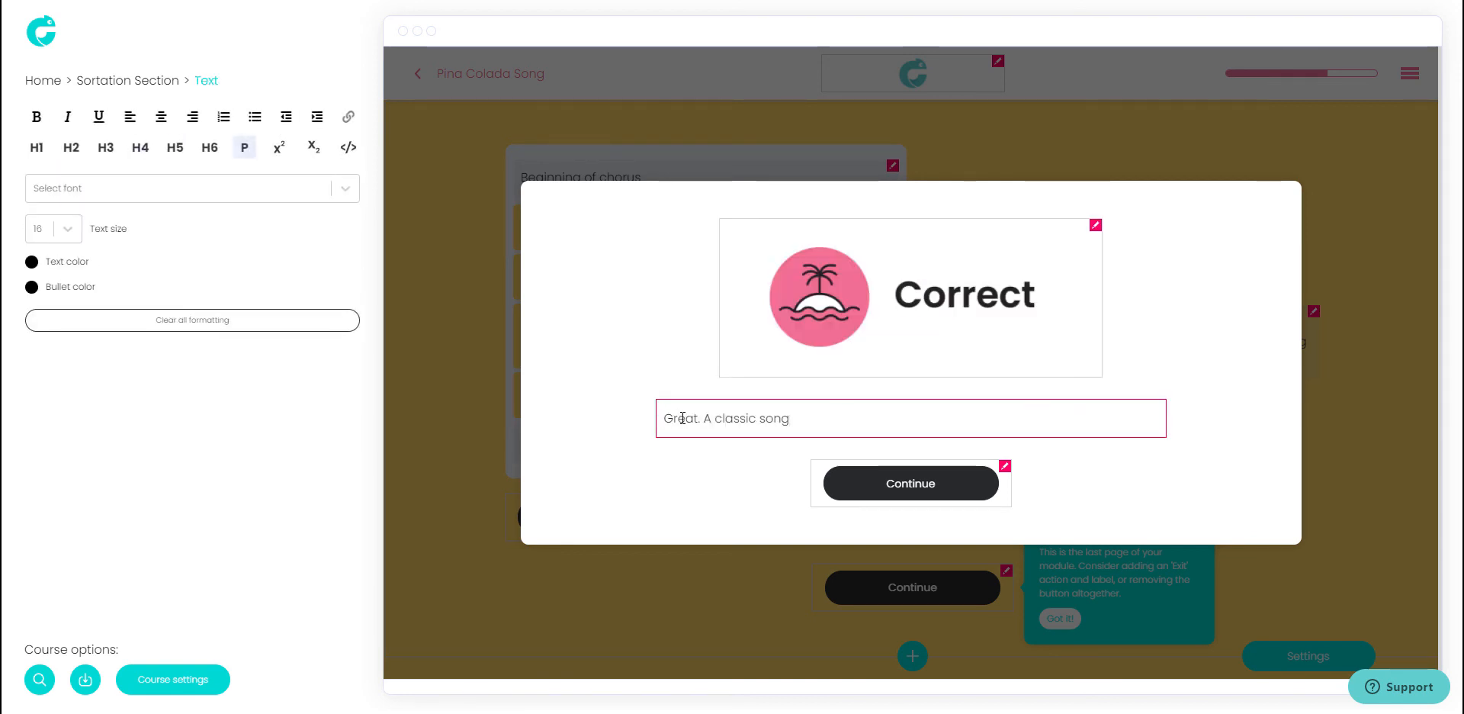
text( by Robert Holmes)
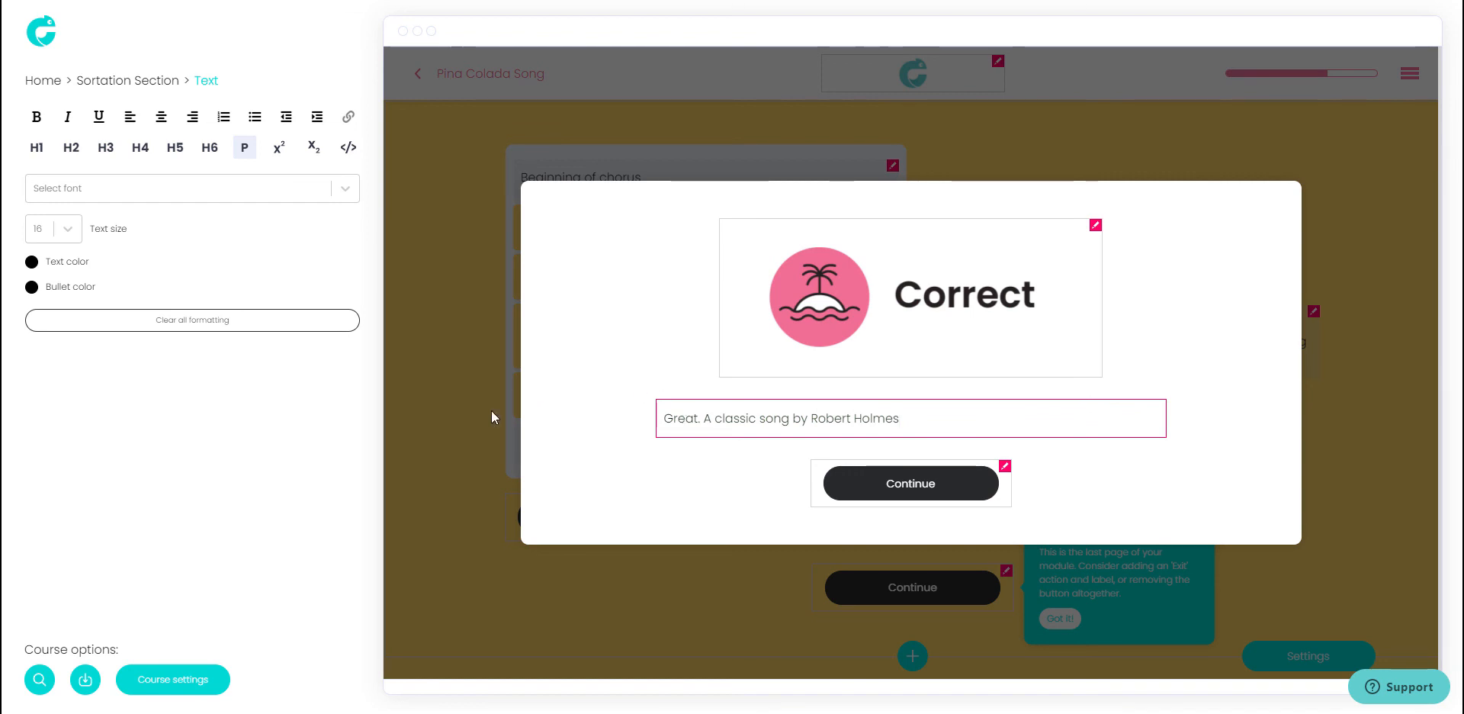
click(468, 423)
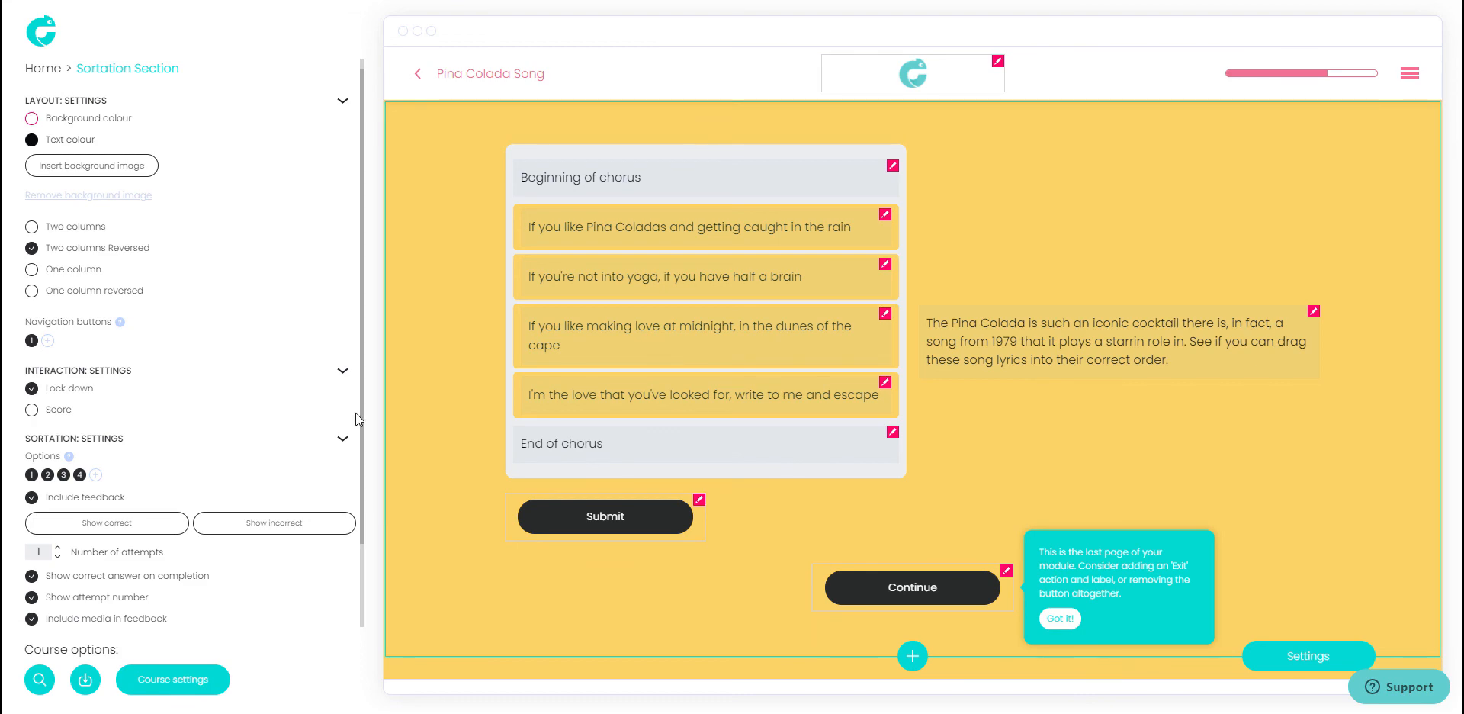
- Replace the image in the sortation's incorrect feedback popup with the "Not quite" boat picture from your library
click(276, 526)
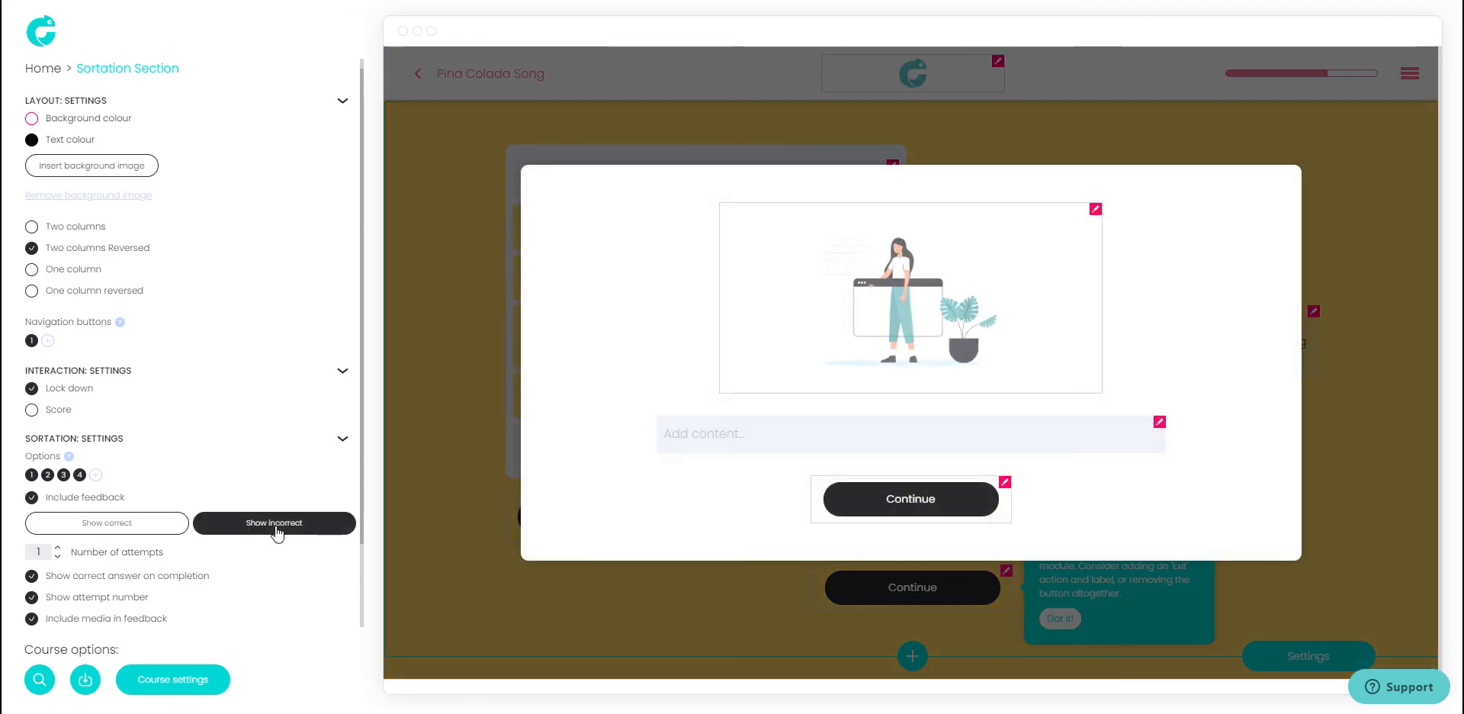
click(894, 312)
click(141, 113)
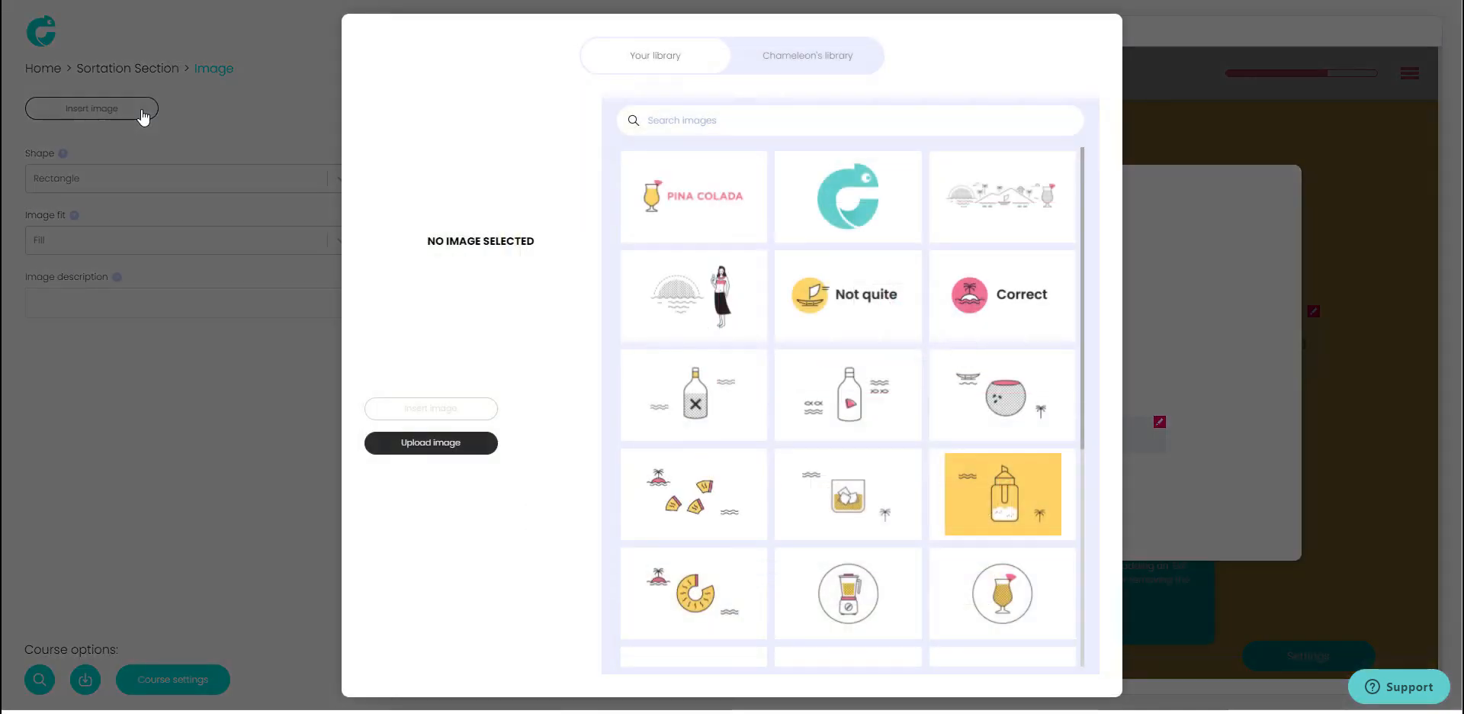
click(857, 282)
click(465, 332)
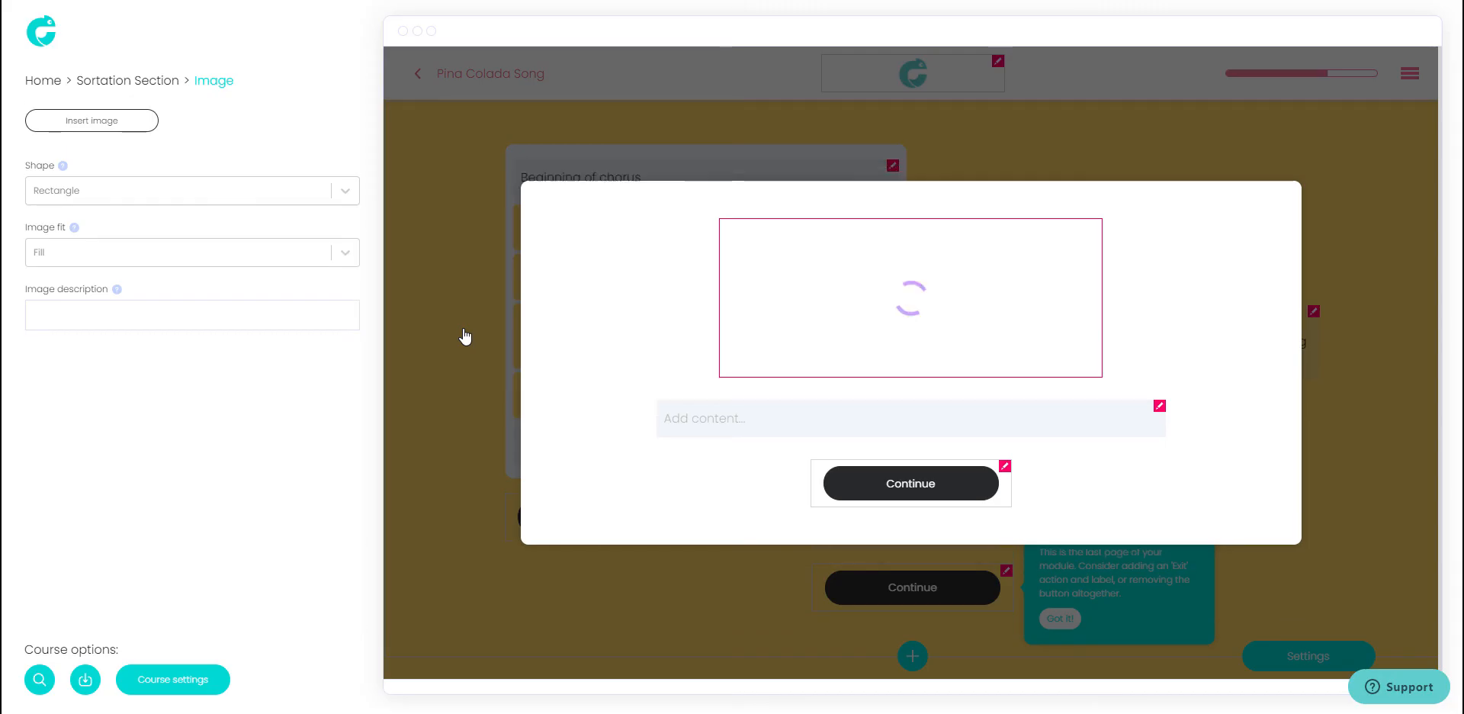
- Set the incorrect feedback text to "Not quite. Maybe you should listen to the classic song by Robert Holmes" and close the popup
click(689, 416)
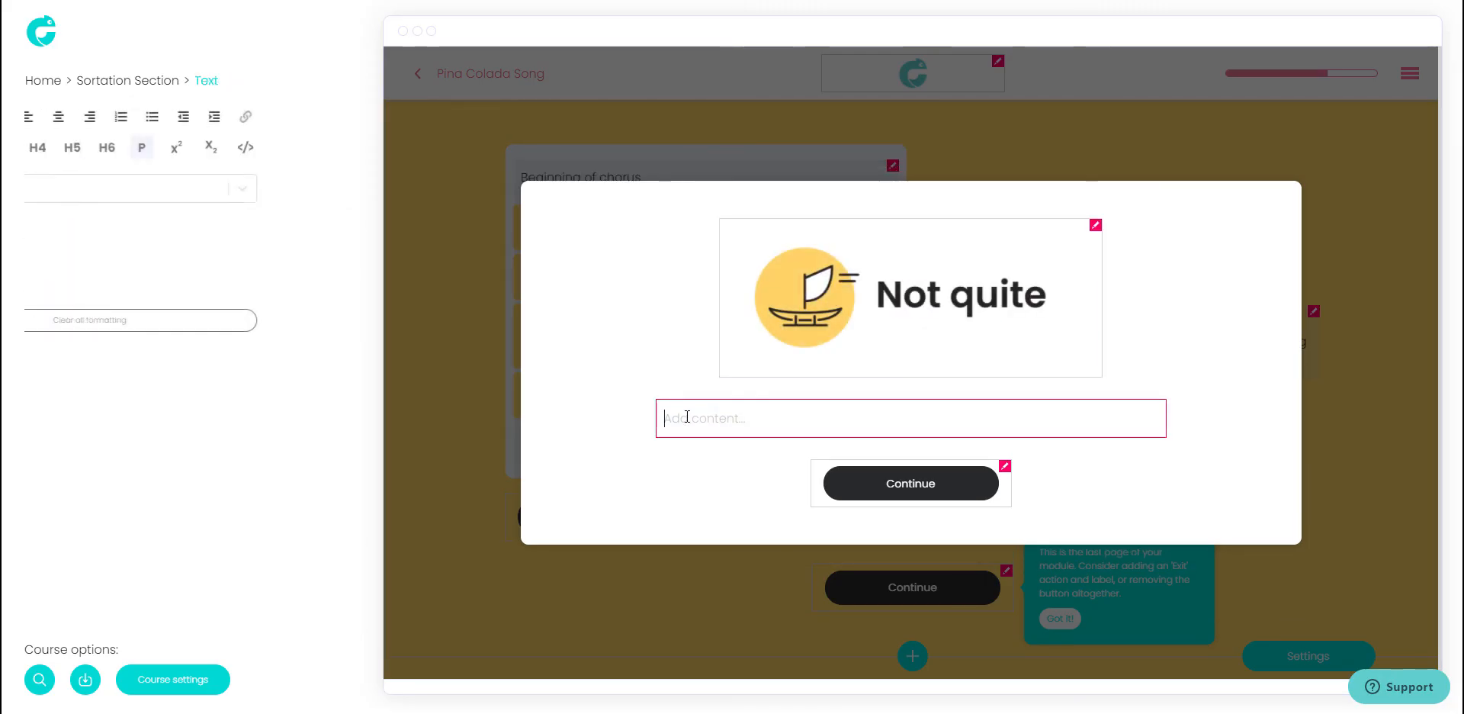
text(Not quite. Maybe you shou)
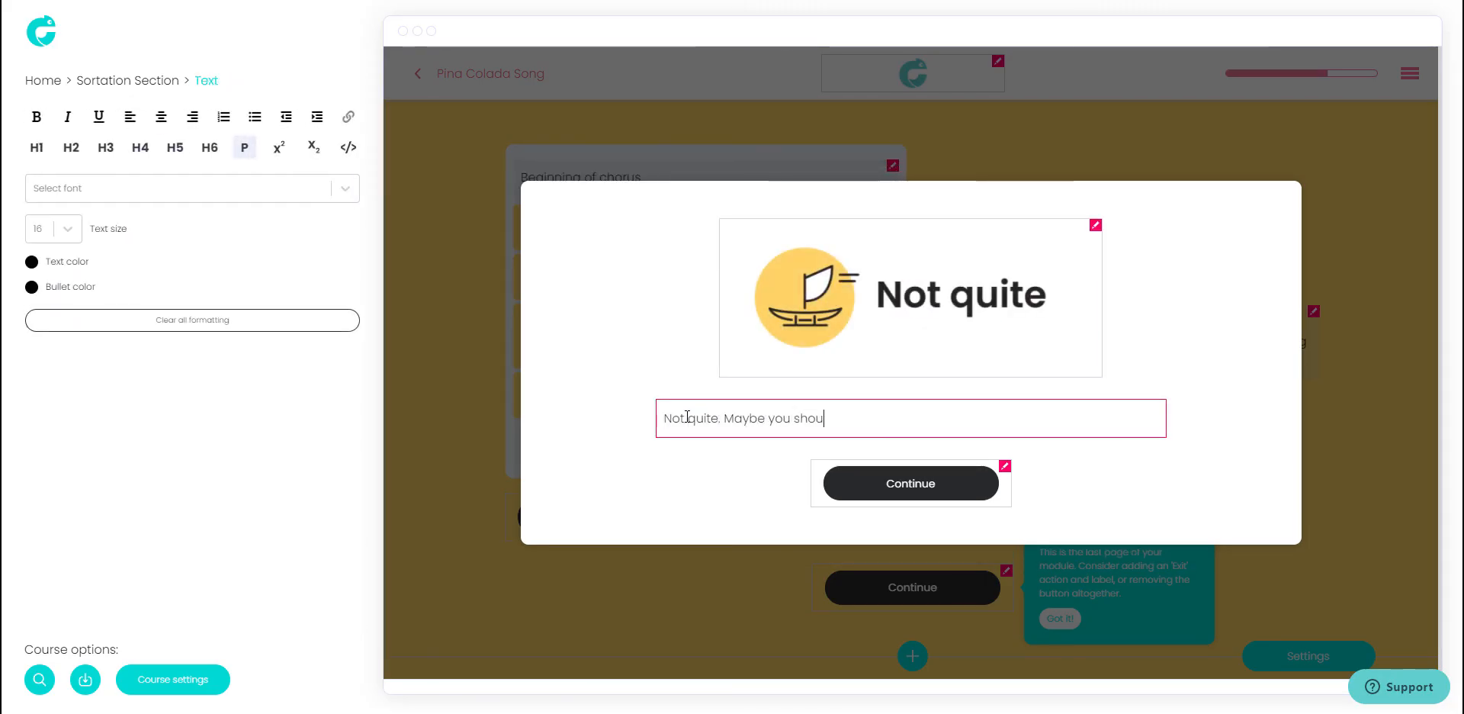
text(ld listen to the classic song by Robert Holmes)
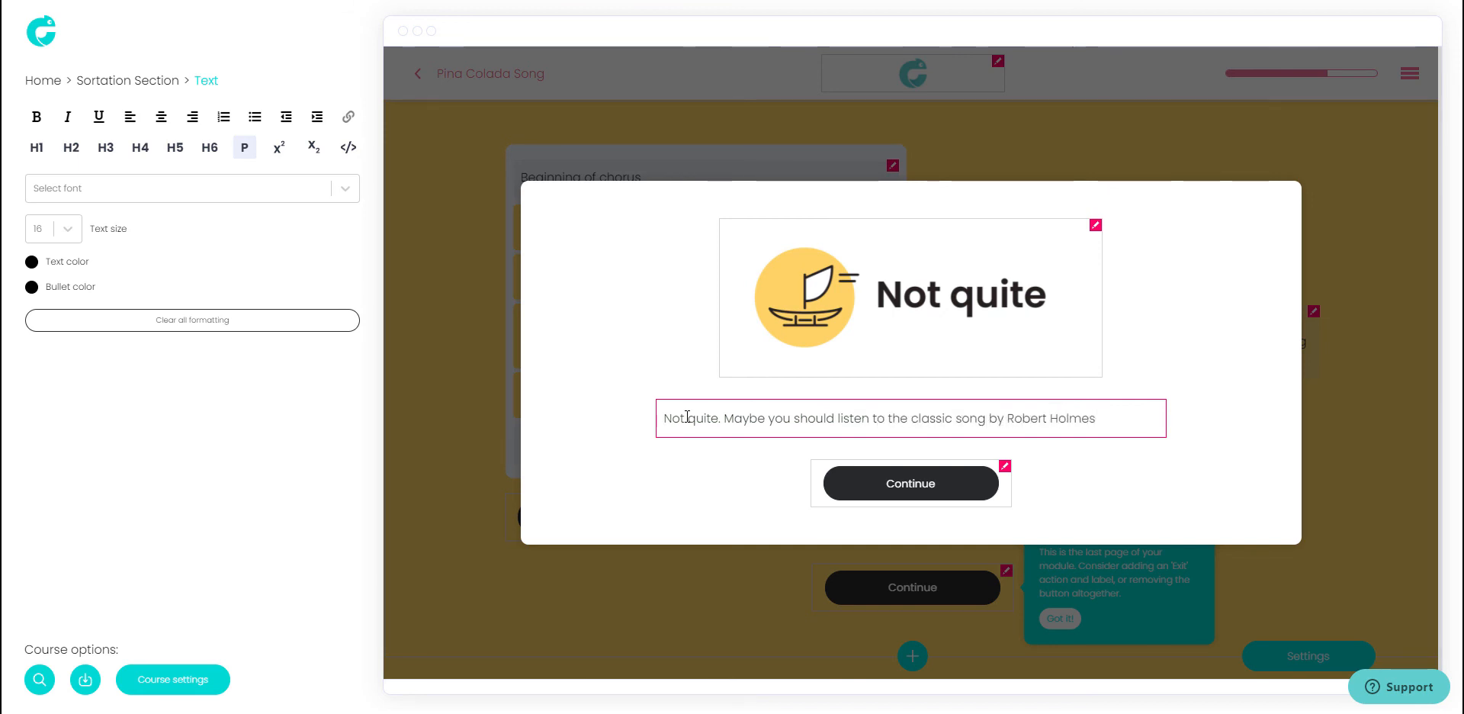
click(481, 419)
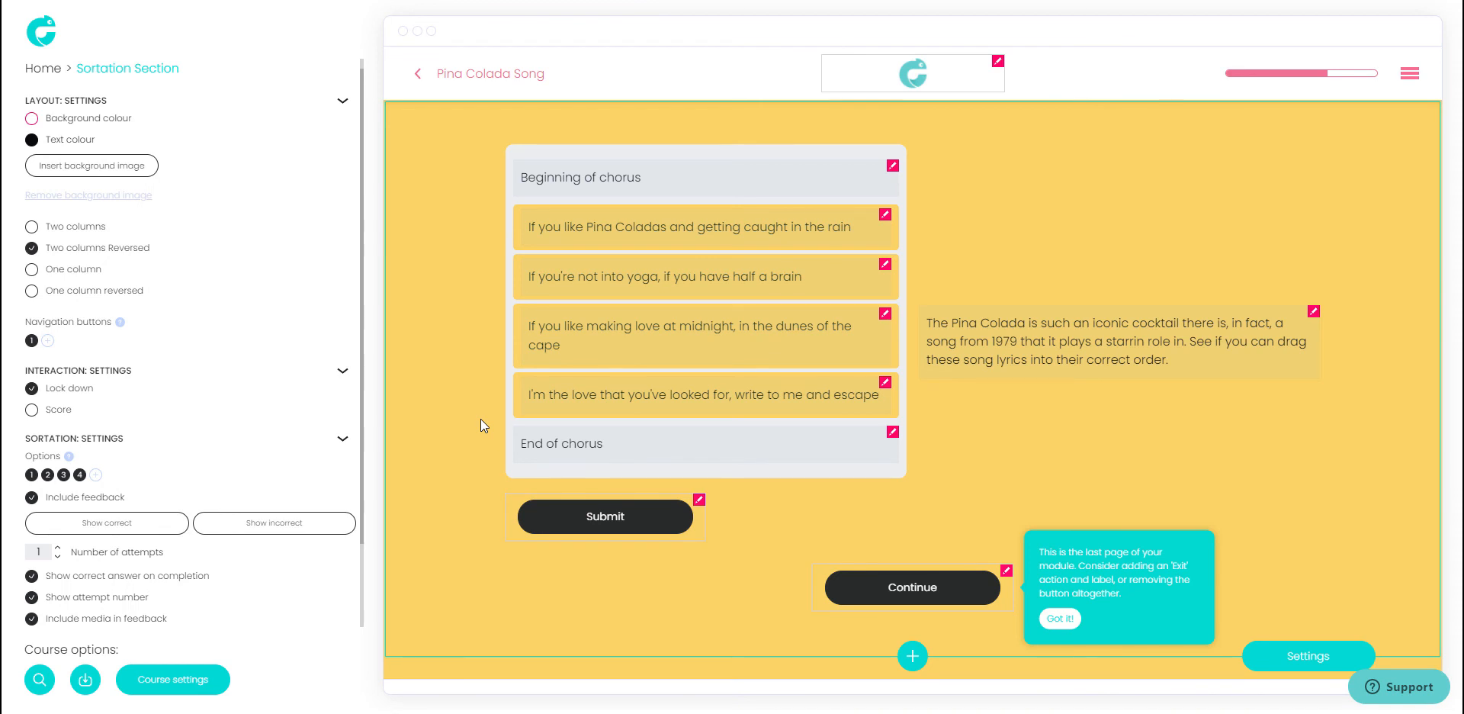